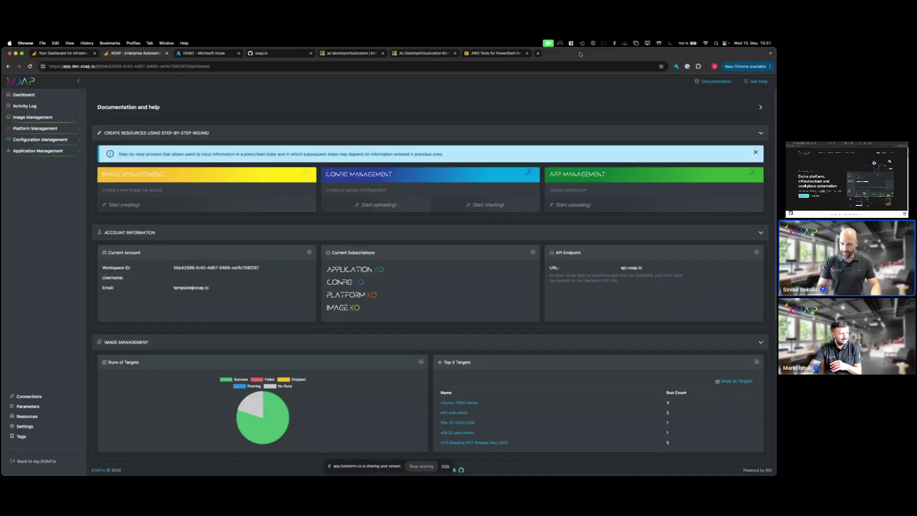
- Zoom the XOAP page in and open Connections, listing AzureConnection and aws-demo-resources
{"action": "key", "text": "super+equal"}
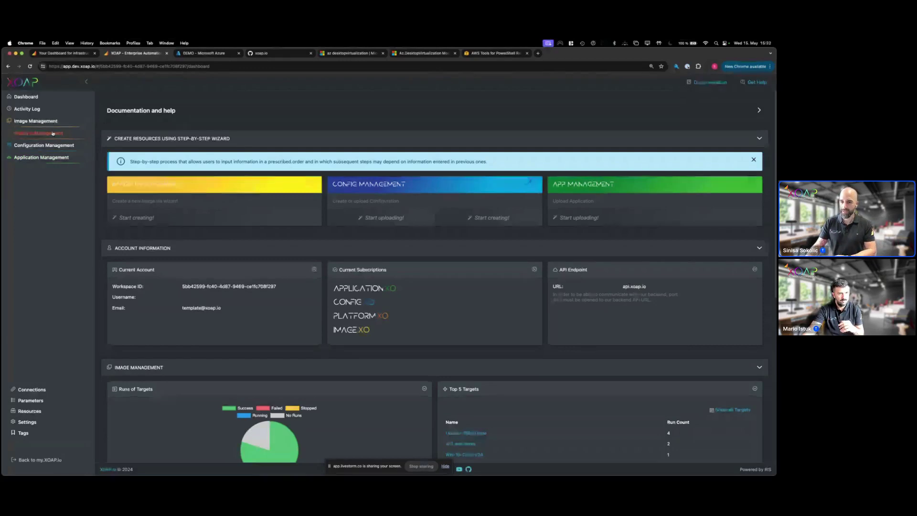
{"action": "left_click", "coordinate": [39, 390]}
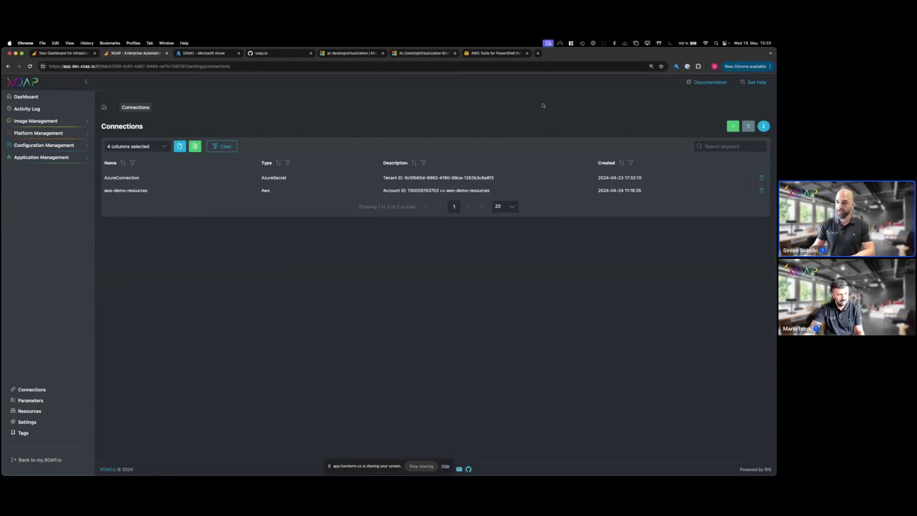
{"action": "left_click", "coordinate": [735, 127]}
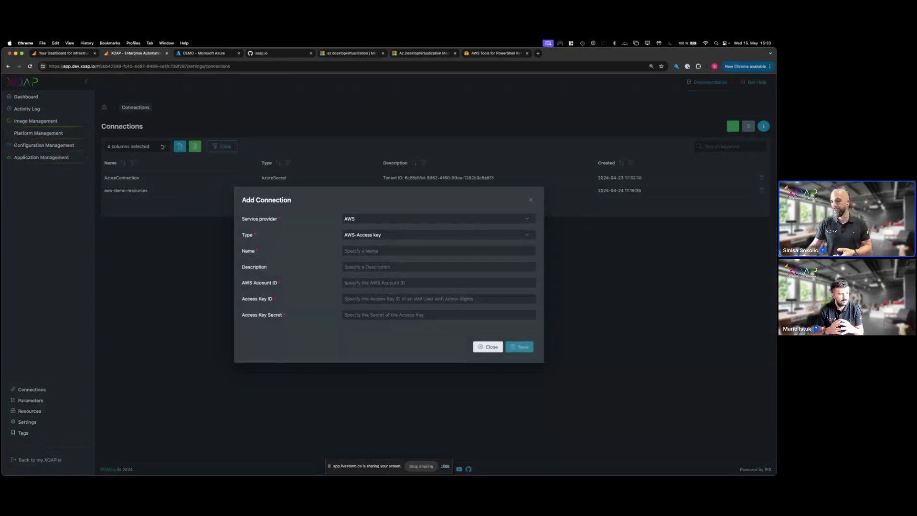
{"action": "left_click", "coordinate": [398, 233]}
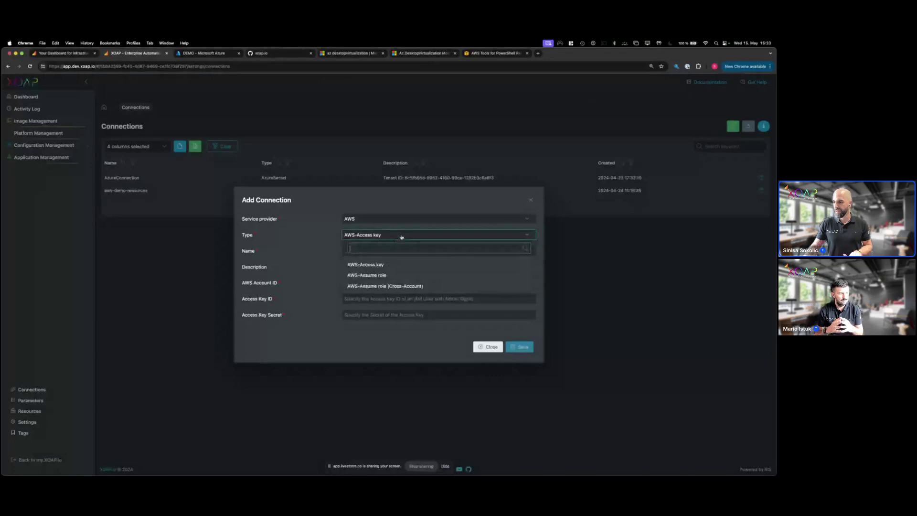
{"action": "left_click", "coordinate": [369, 219]}
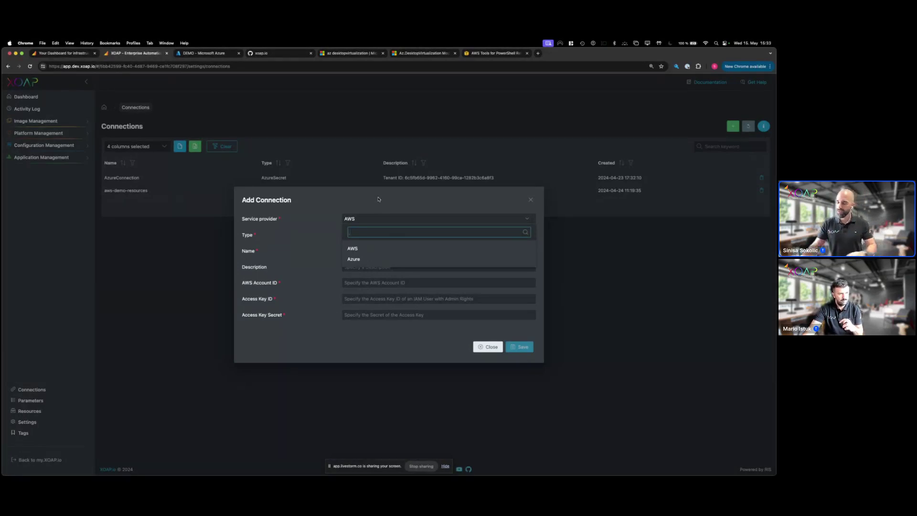
{"action": "left_click", "coordinate": [487, 347]}
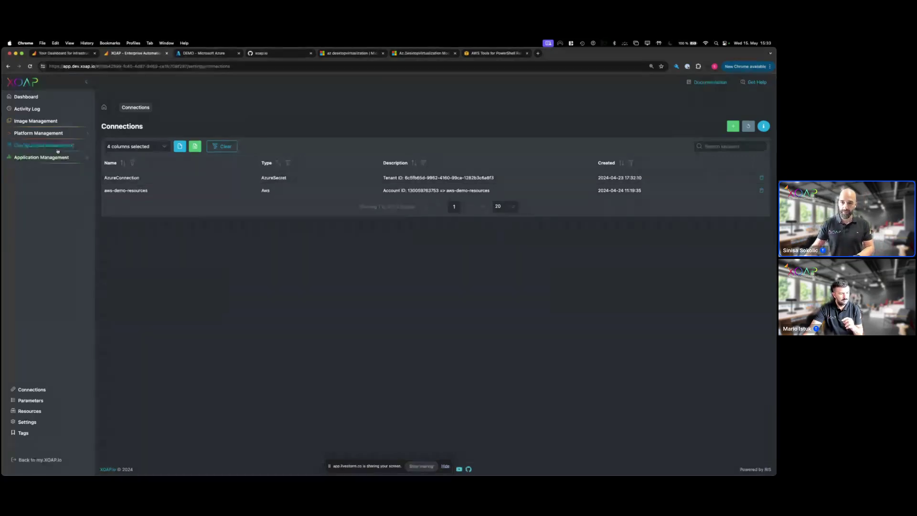
- Review the Scripted Actions list under Platform Management, then go to the xoap.io GitHub organization page
{"action": "left_click", "coordinate": [55, 133]}
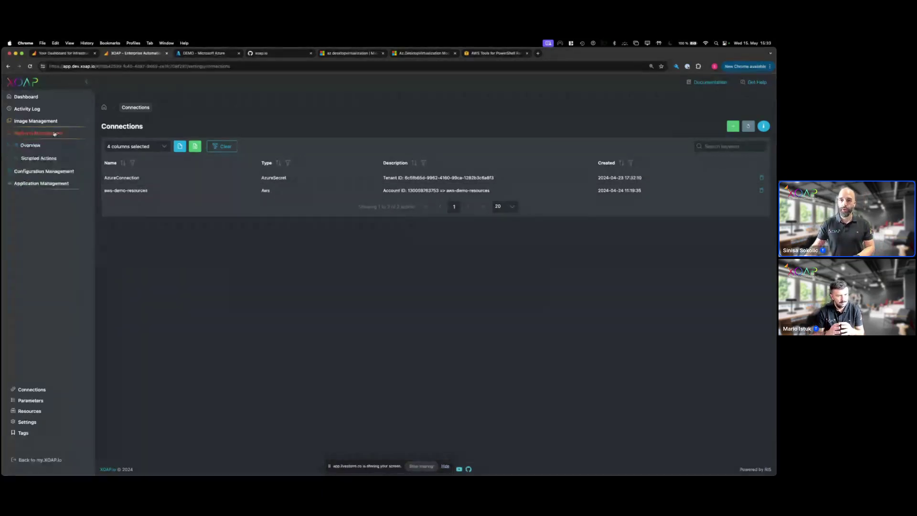
{"action": "left_click", "coordinate": [53, 159]}
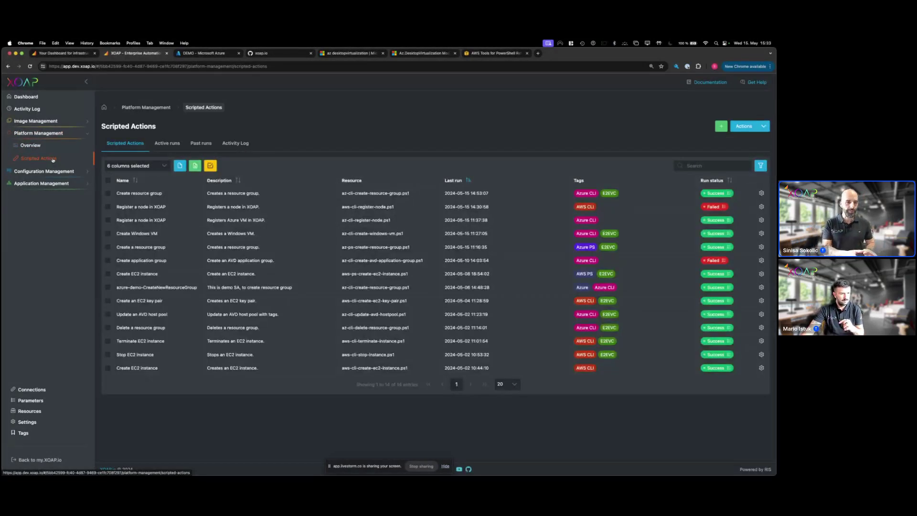
{"action": "left_click", "coordinate": [36, 390]}
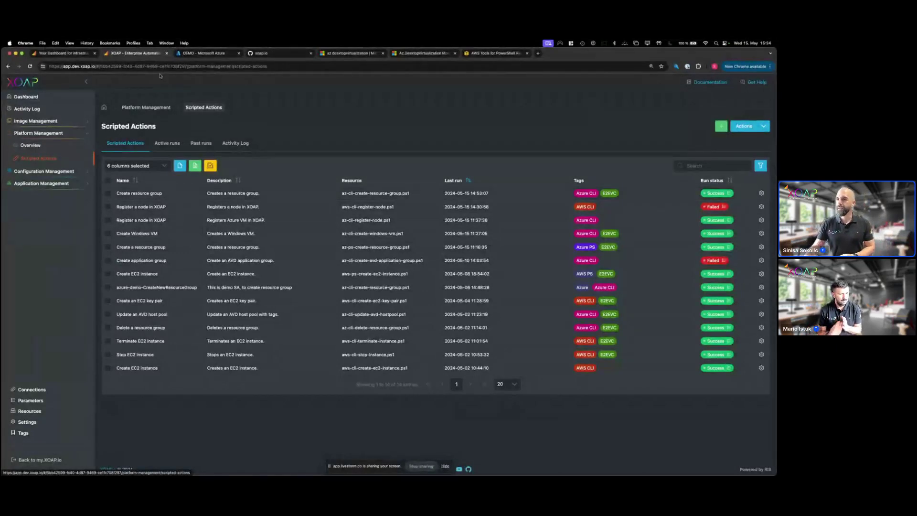
{"action": "left_click", "coordinate": [275, 54]}
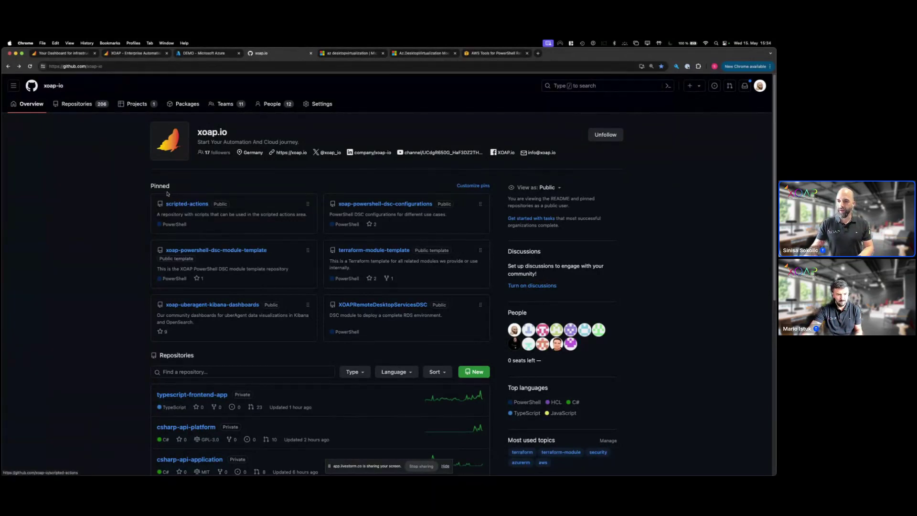
- View the pinned scripted-actions repository, then go to the az desktopvirtualization command reference
{"action": "left_click", "coordinate": [182, 204]}
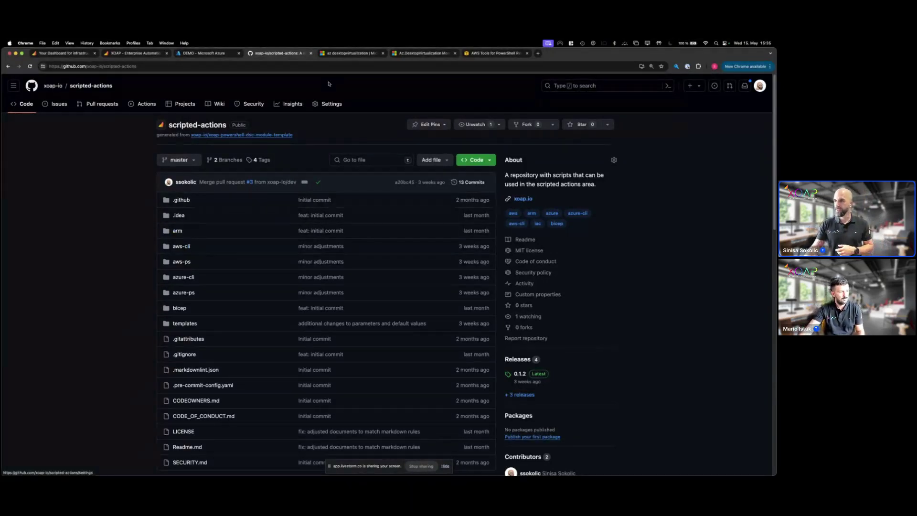
{"action": "left_click", "coordinate": [355, 55]}
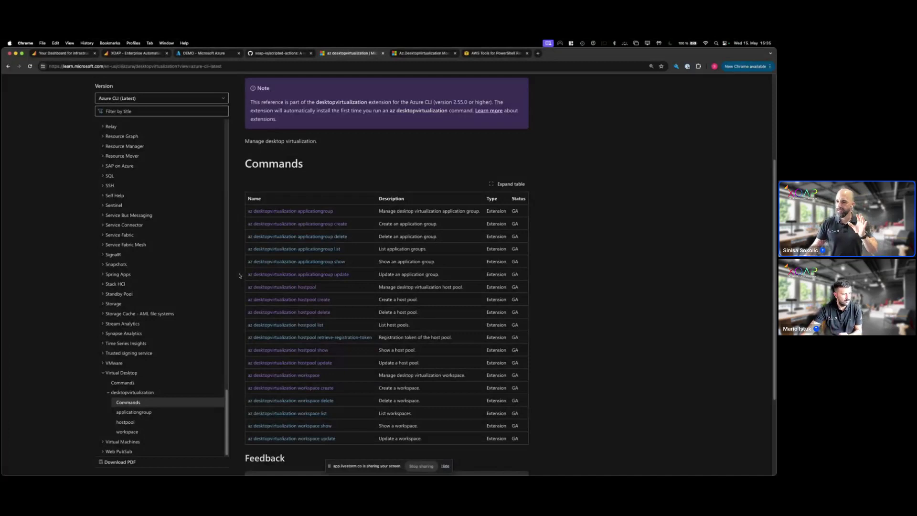
- Browse the Az.DesktopVirtualization PowerShell cmdlets, then go to the AWS Tools for PowerShell reference
{"action": "scroll", "coordinate": [248, 258], "scroll_direction": "down", "scroll_amount": 1}
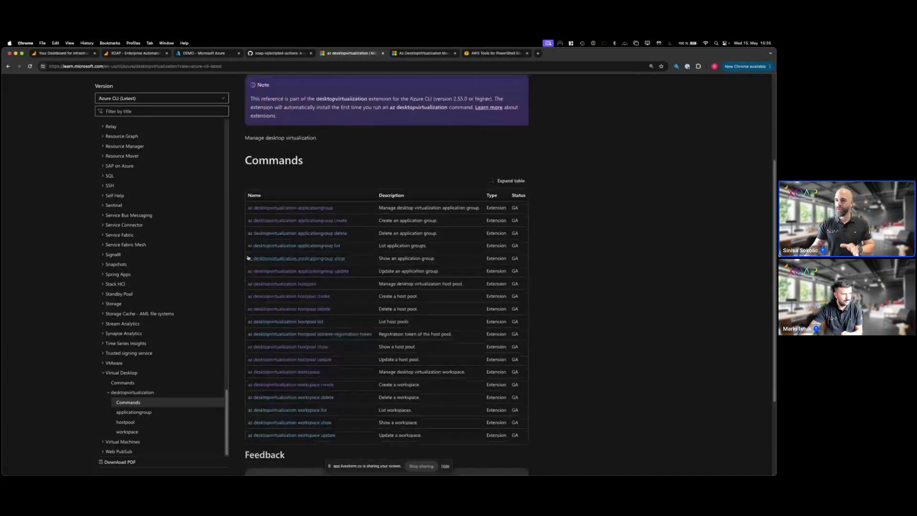
{"action": "scroll", "coordinate": [236, 249], "scroll_direction": "down", "scroll_amount": 1}
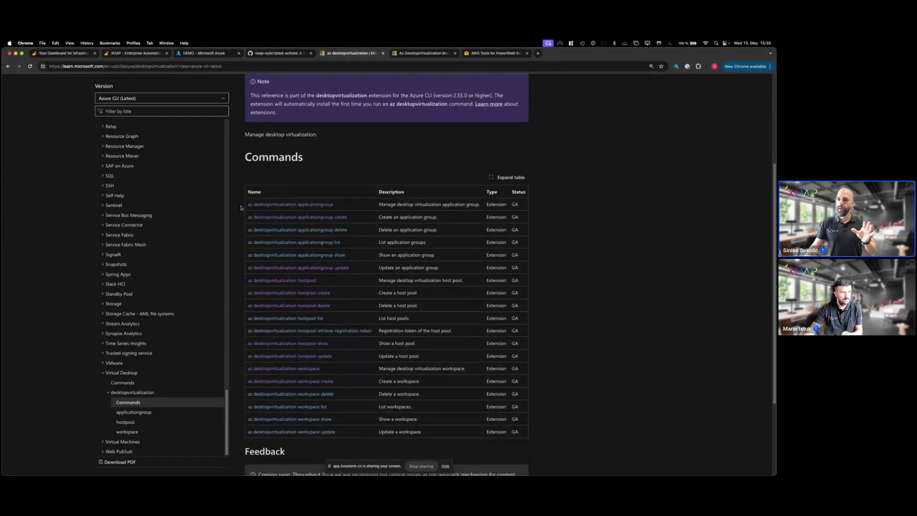
{"action": "left_click", "coordinate": [420, 55]}
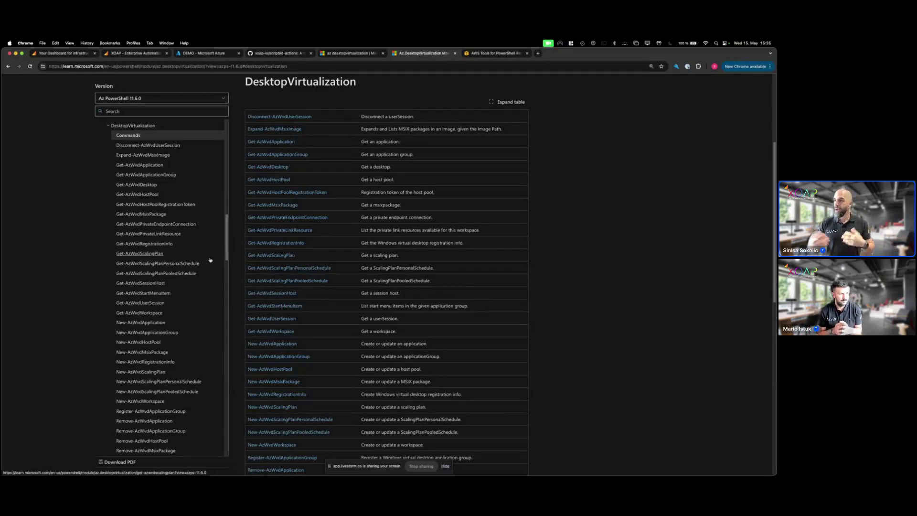
{"action": "left_click", "coordinate": [483, 54]}
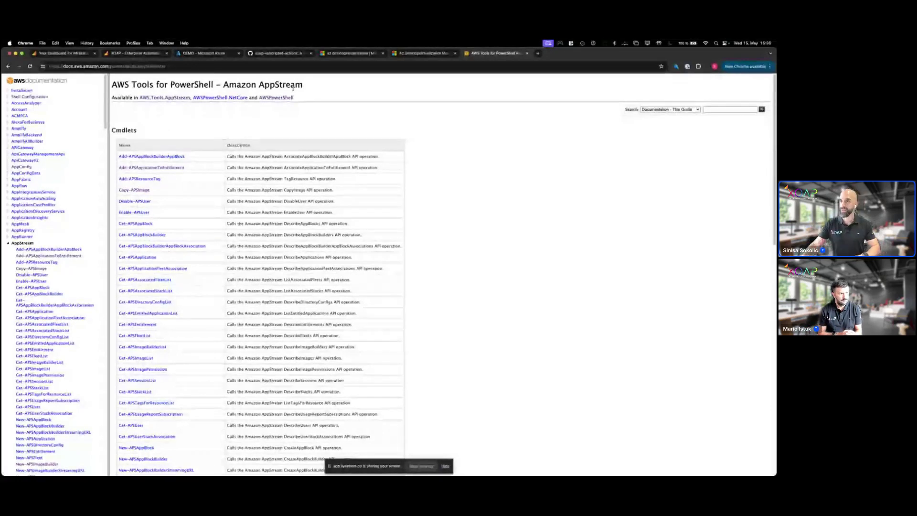
- Return to XOAP's Scripted Actions list, then bring up VS Code with template.ps1
{"action": "left_click", "coordinate": [140, 53]}
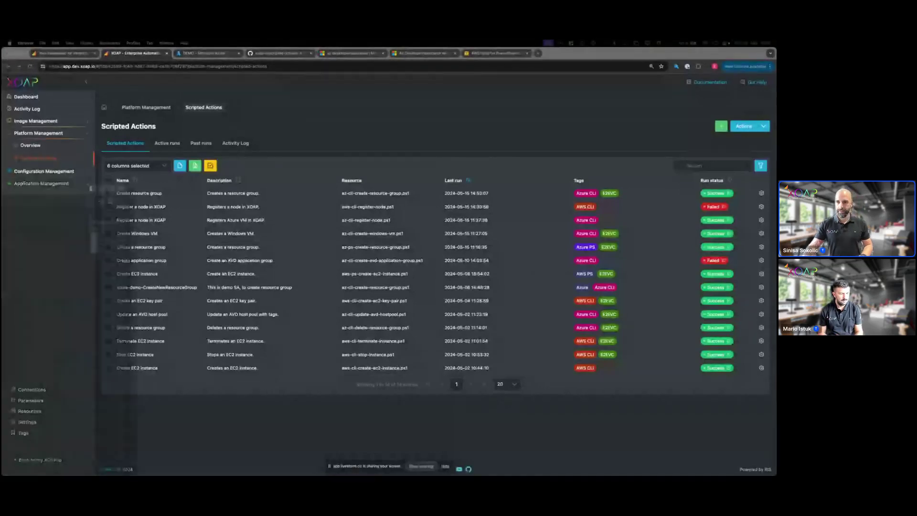
{"action": "key", "text": "super+Tab"}
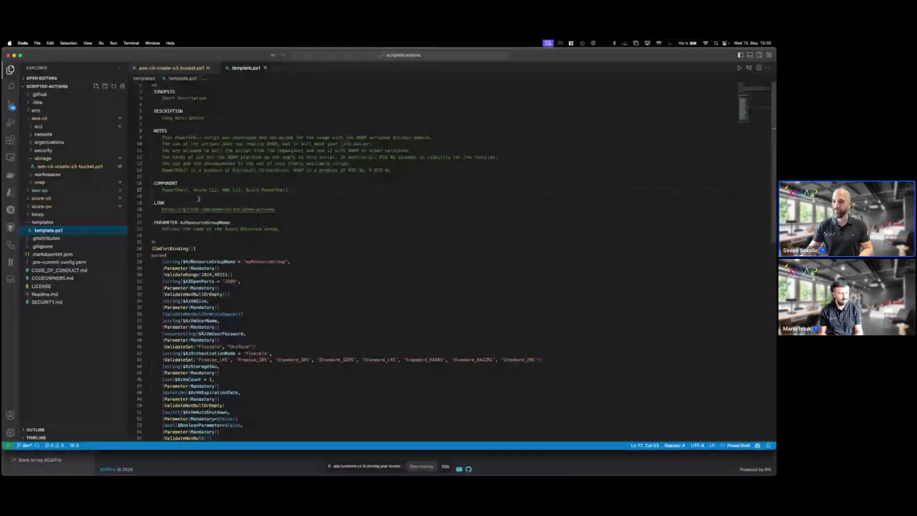
- Zoom VS Code in and scroll through template.ps1's param block, including $AzResourceGroupName
{"action": "scroll", "coordinate": [218, 230], "scroll_direction": "down", "scroll_amount": 5}
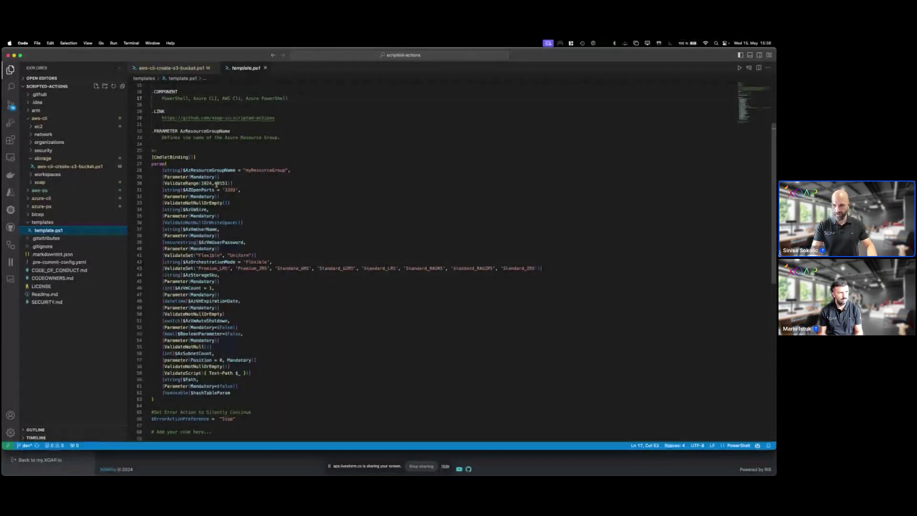
{"action": "key", "text": "super+equal"}
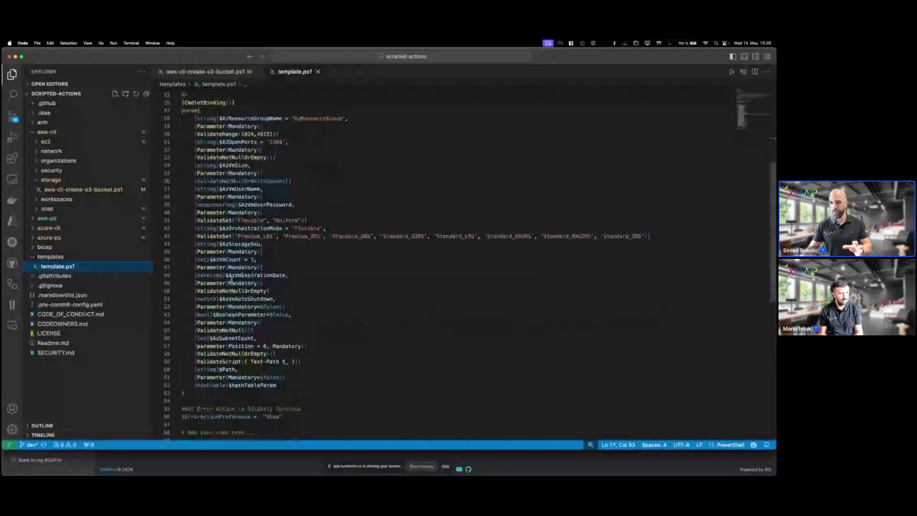
{"action": "scroll", "coordinate": [230, 277], "scroll_direction": "down", "scroll_amount": 1}
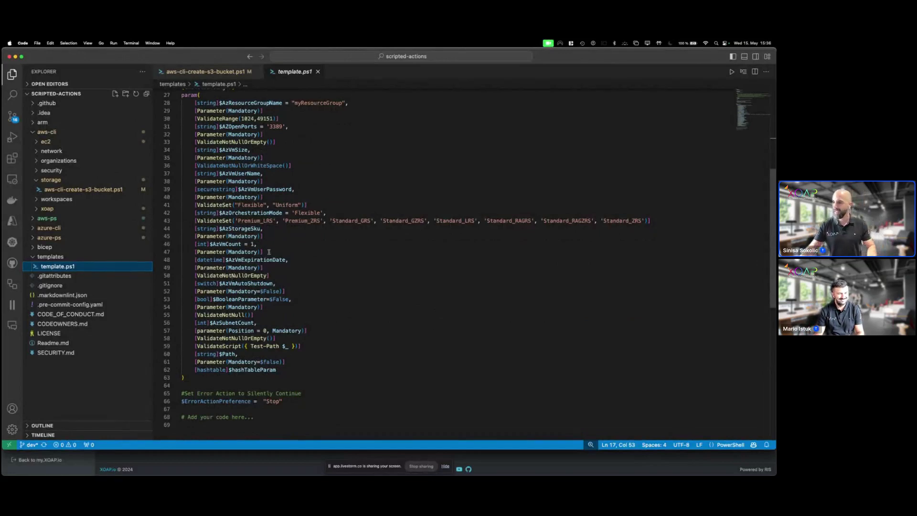
{"action": "scroll", "coordinate": [338, 251], "scroll_direction": "down", "scroll_amount": 2}
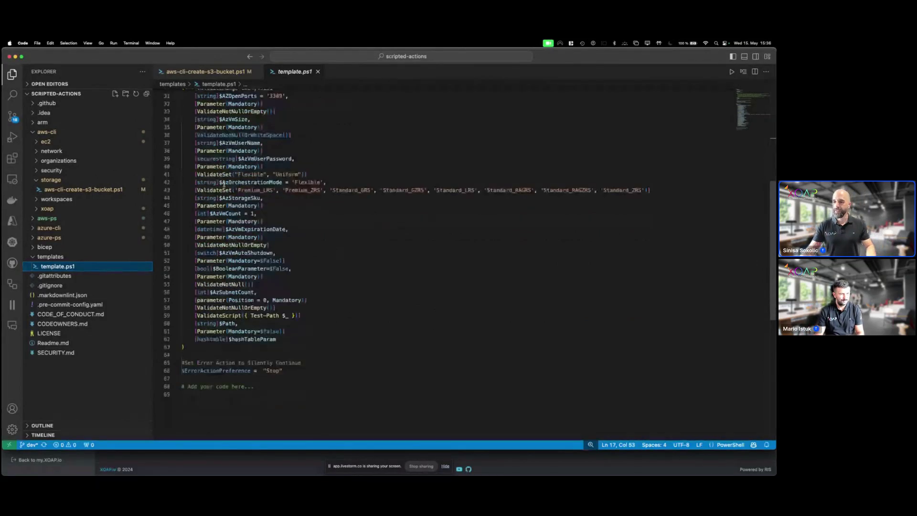
{"action": "scroll", "coordinate": [224, 184], "scroll_direction": "down", "scroll_amount": 3}
{"action": "scroll", "coordinate": [254, 271], "scroll_direction": "up", "scroll_amount": 6}
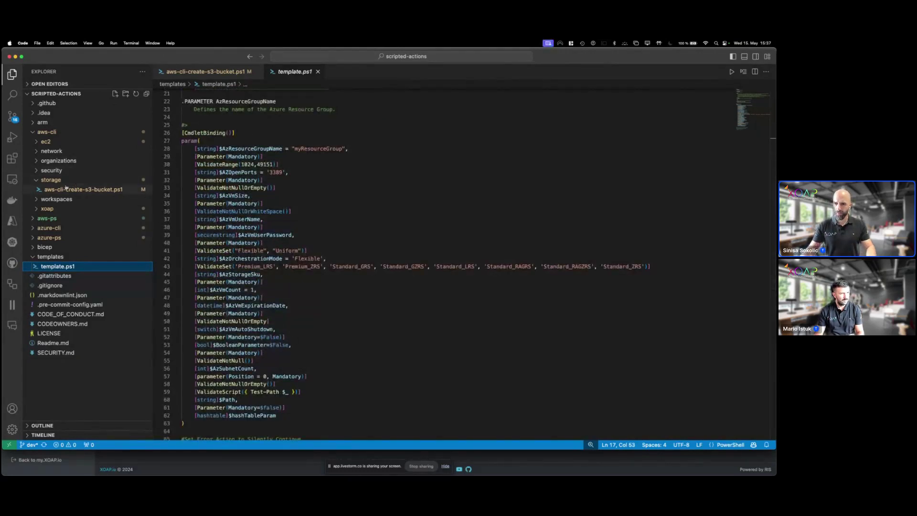
- Review aws-cli-create-s3-bucket.ps1: its parameter block, $AwsBucketName, region list and create-bucket command
{"action": "left_click", "coordinate": [54, 190]}
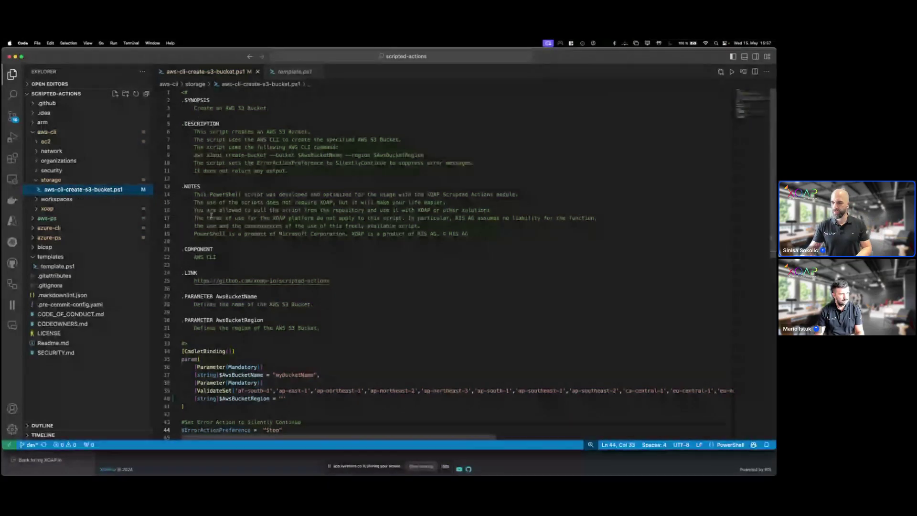
{"action": "scroll", "coordinate": [228, 268], "scroll_direction": "down", "scroll_amount": 3}
{"action": "scroll", "coordinate": [229, 277], "scroll_direction": "down", "scroll_amount": 3}
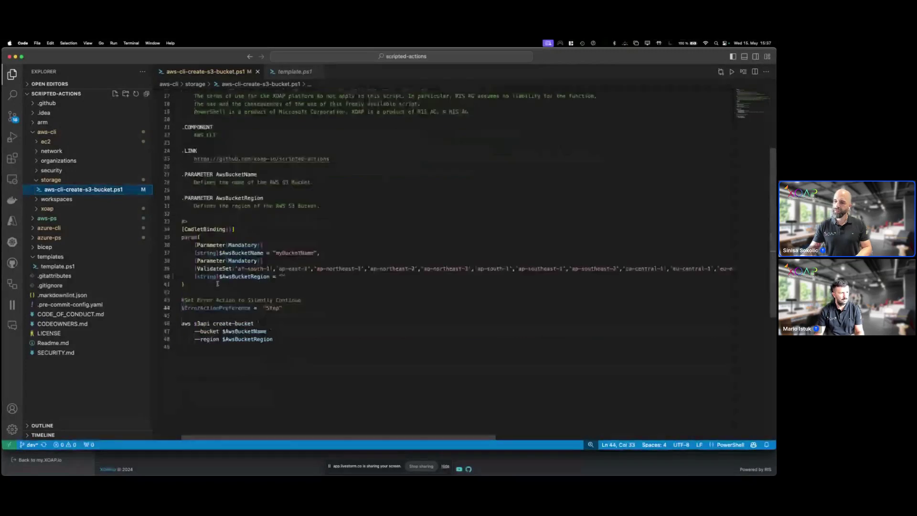
{"action": "left_click_drag", "start_coordinate": [292, 276], "coordinate": [182, 237]}
{"action": "left_click", "coordinate": [265, 252]}
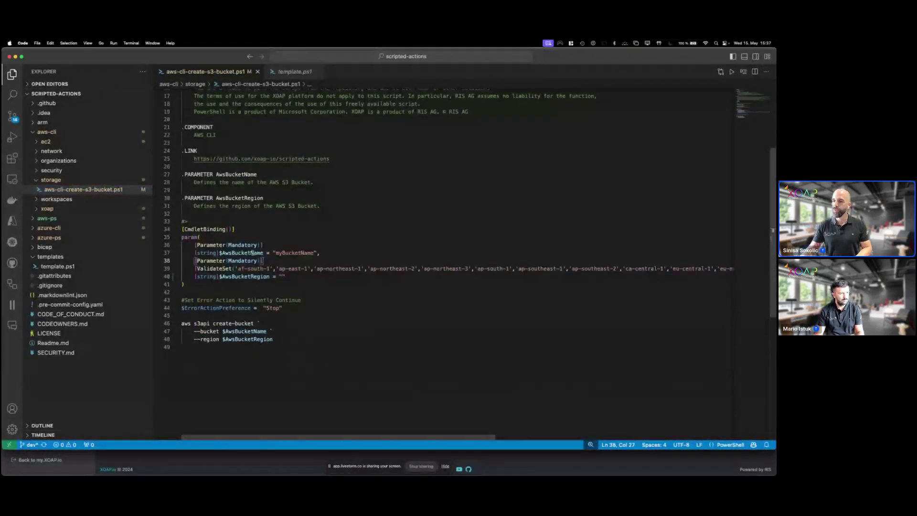
{"action": "left_click_drag", "start_coordinate": [265, 252], "coordinate": [213, 269]}
{"action": "left_click", "coordinate": [247, 269]}
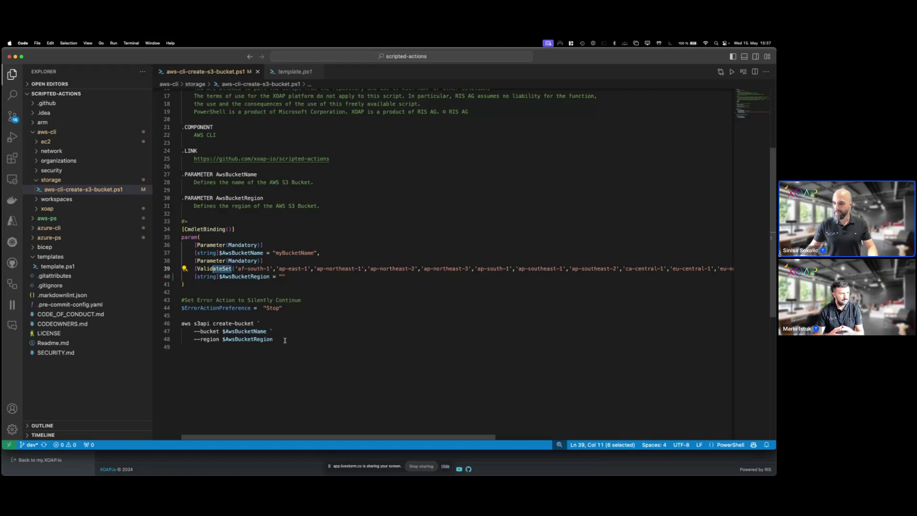
{"action": "left_click_drag", "start_coordinate": [273, 339], "coordinate": [179, 325]}
{"action": "left_click", "coordinate": [235, 324]}
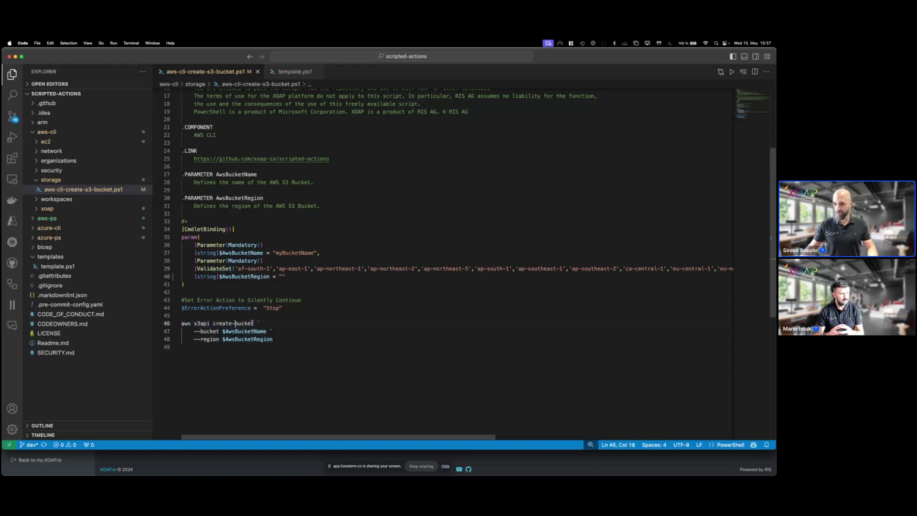
{"action": "left_click", "coordinate": [254, 323]}
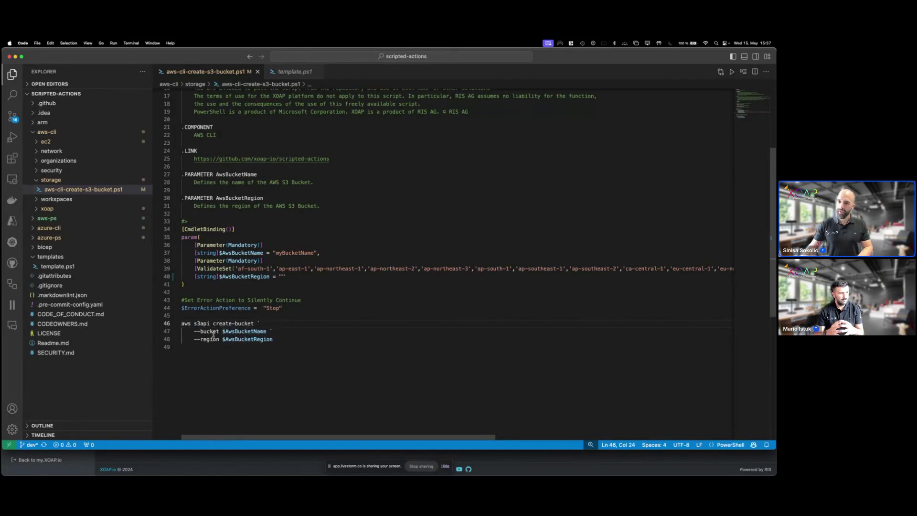
- Reveal aws-cli-create-s3-bucket.ps1 in Finder, close Finder, and return to the XOAP browser
{"action": "right_click", "coordinate": [118, 191]}
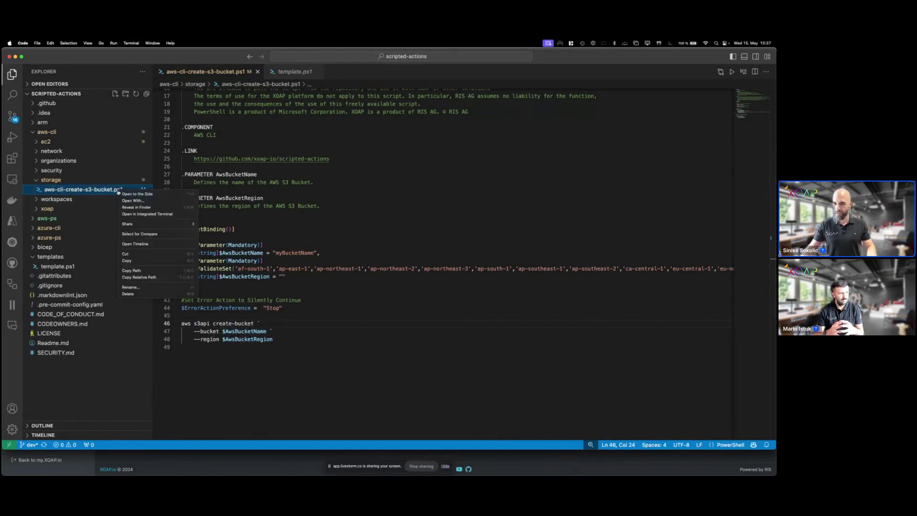
{"action": "left_click", "coordinate": [150, 208]}
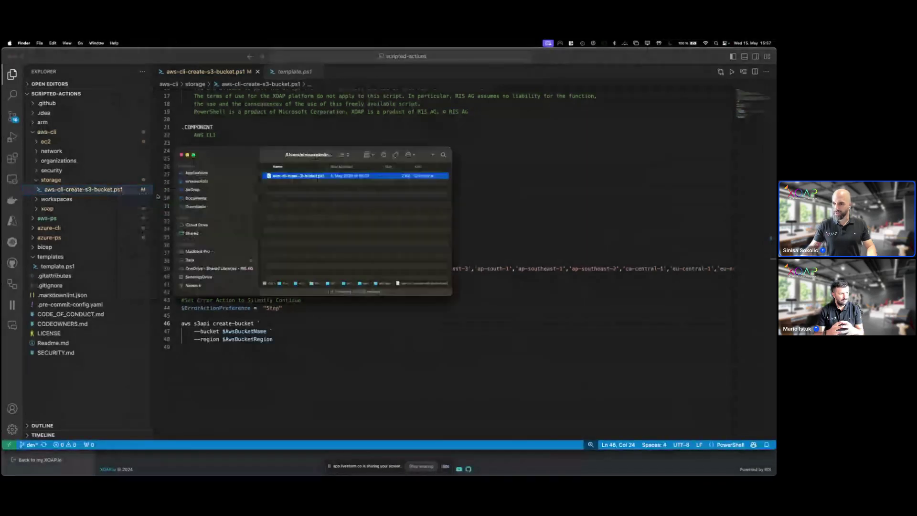
{"action": "key", "text": "ctrl+Right"}
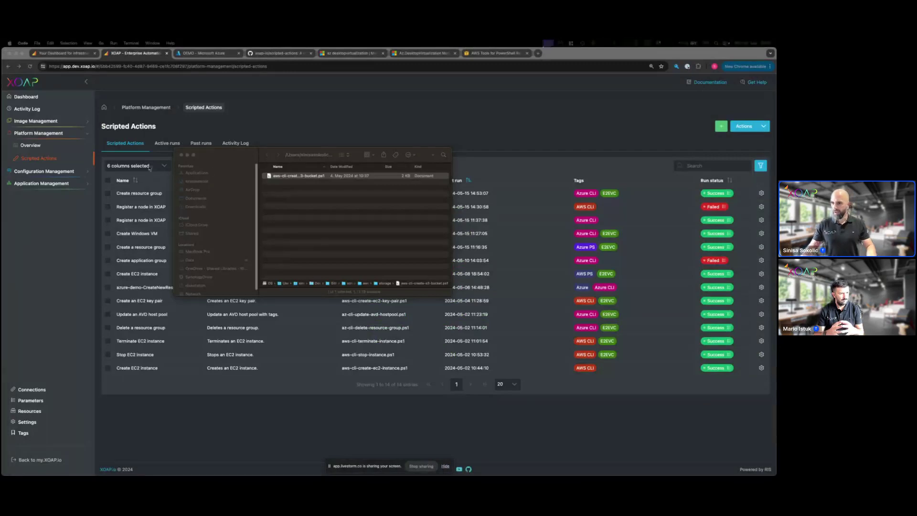
{"action": "left_click_drag", "start_coordinate": [221, 153], "coordinate": [217, 153]}
{"action": "key", "text": "super+w"}
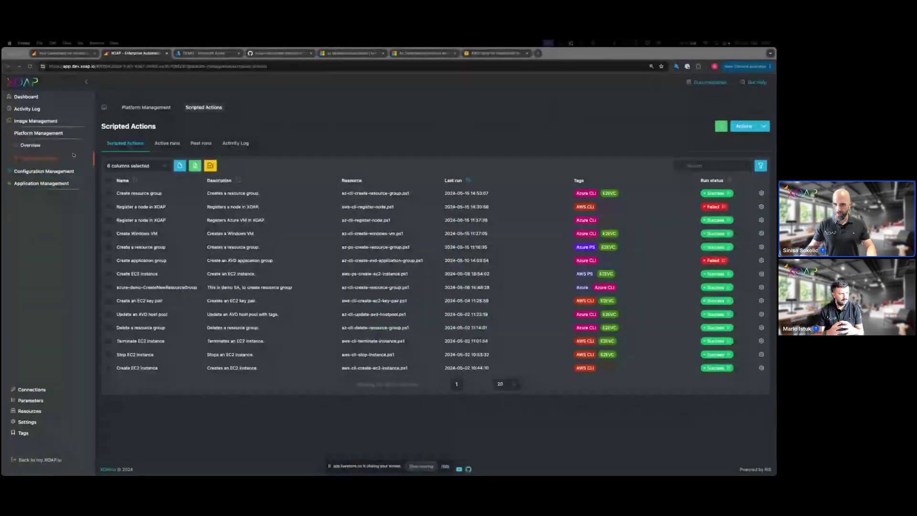
{"action": "left_click", "coordinate": [35, 382]}
- Open XOAP Resources and expand then collapse Configuration Management and Image Management
{"action": "left_click", "coordinate": [31, 411]}
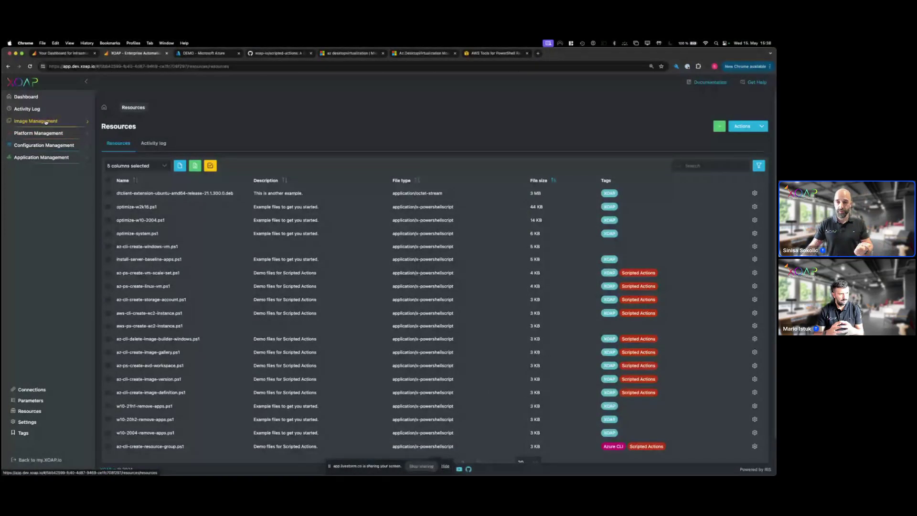
{"action": "left_click", "coordinate": [52, 146]}
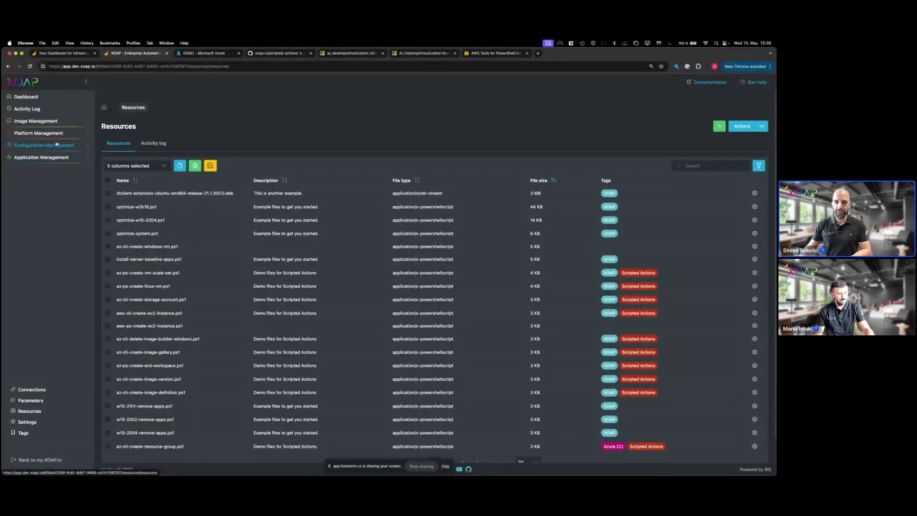
{"action": "left_click", "coordinate": [57, 144]}
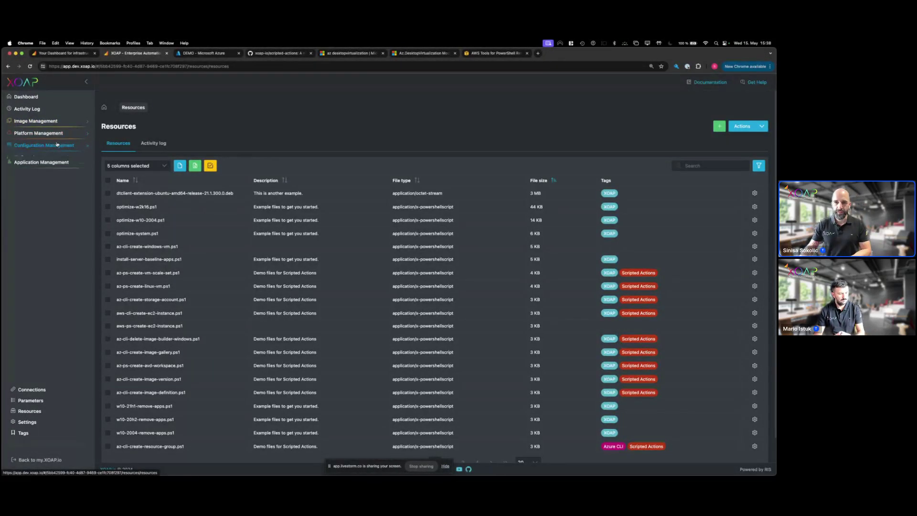
{"action": "left_click", "coordinate": [36, 122]}
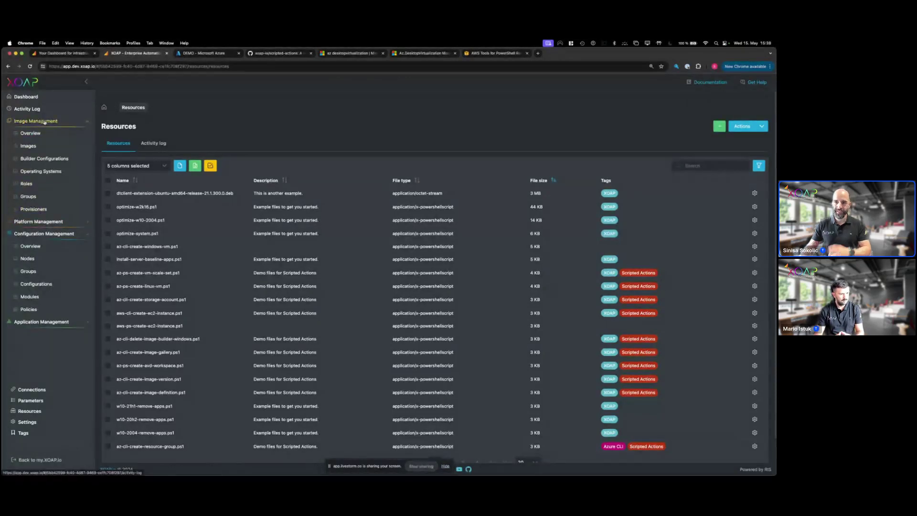
{"action": "left_click", "coordinate": [45, 123]}
{"action": "left_click", "coordinate": [48, 145]}
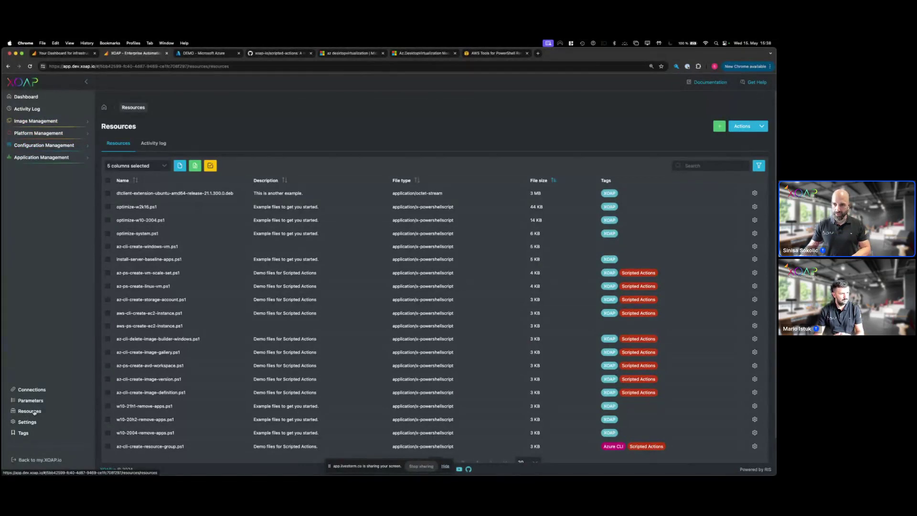
- Add a new resource by dropping aws-cli-create-s3-bucket.ps1 into the upload zone
{"action": "left_click", "coordinate": [719, 126]}
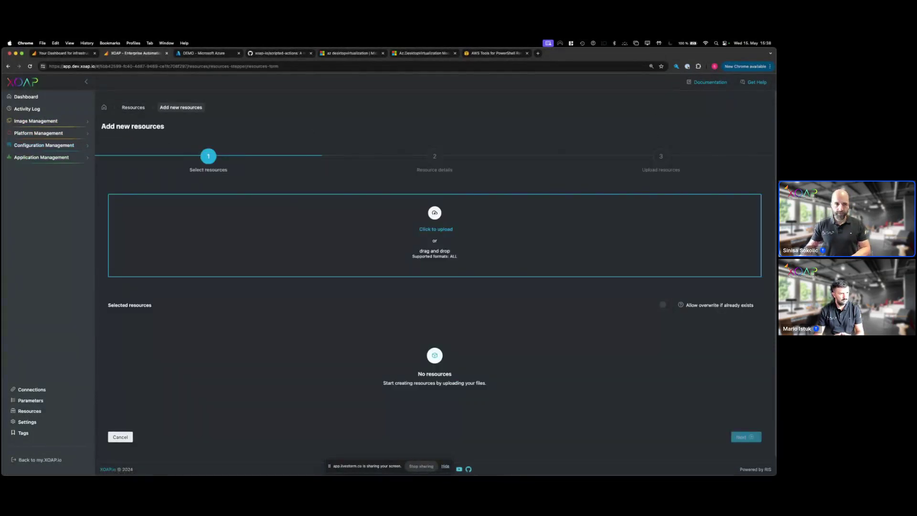
{"action": "left_click_drag", "start_coordinate": [434, 241], "coordinate": [441, 252]}
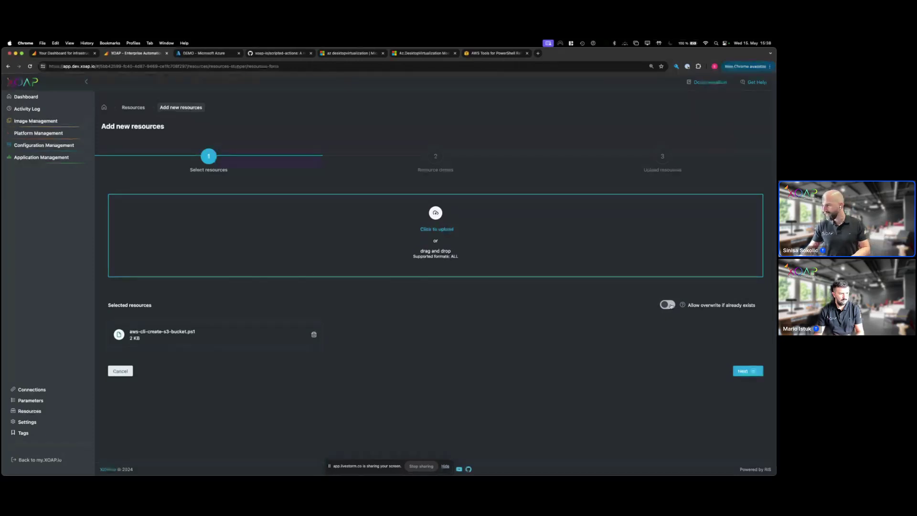
{"action": "left_click", "coordinate": [748, 371]}
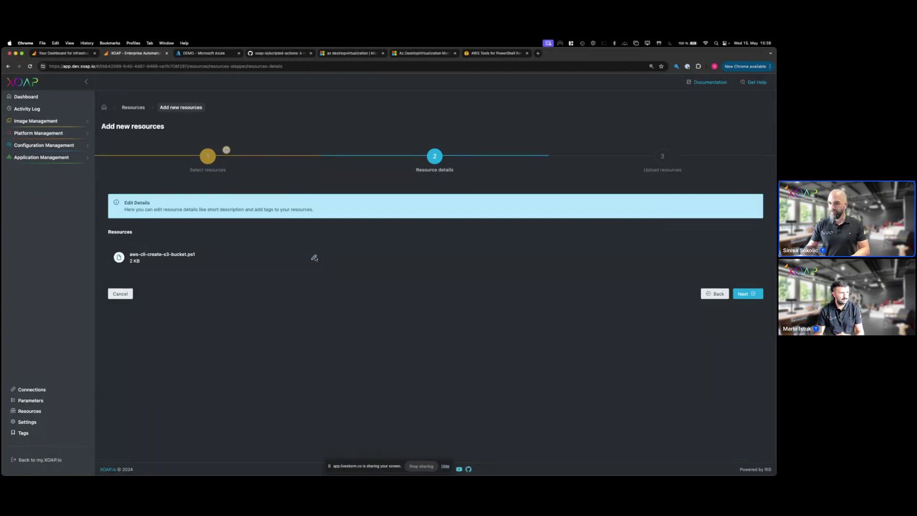
- Give the script the description 'Demo time.' and the AWS CLI tag, then finish uploading
{"action": "left_click", "coordinate": [315, 258]}
{"action": "left_click", "coordinate": [634, 139]}
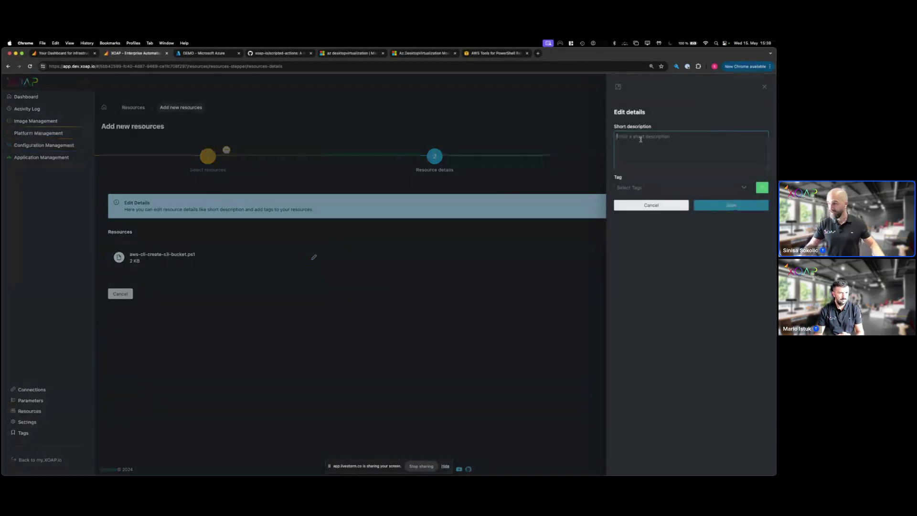
{"action": "type", "text": "Demo time."}
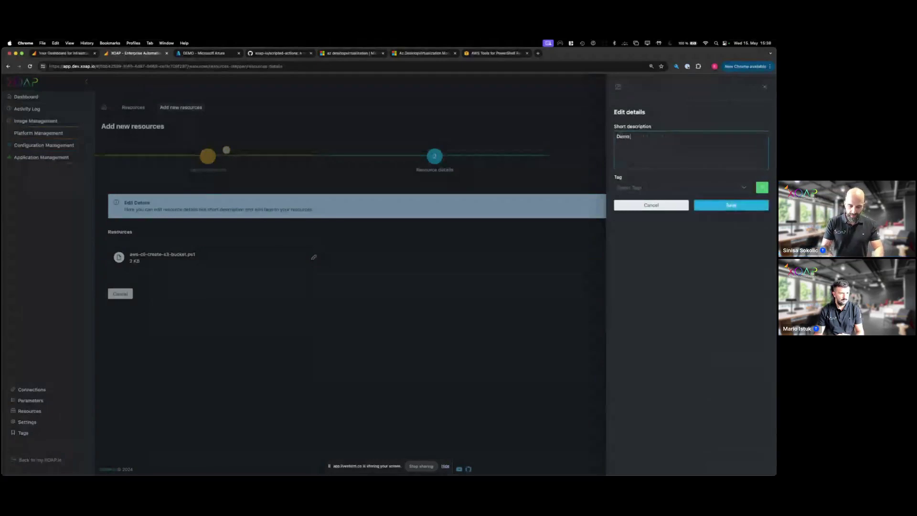
{"action": "left_click", "coordinate": [661, 188]}
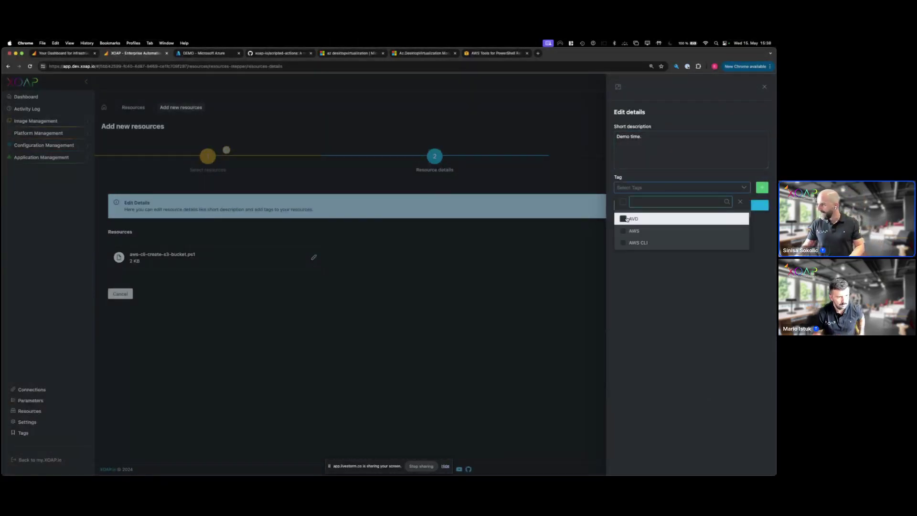
{"action": "scroll", "coordinate": [668, 225], "scroll_direction": "down", "scroll_amount": 1}
{"action": "left_click", "coordinate": [688, 239]}
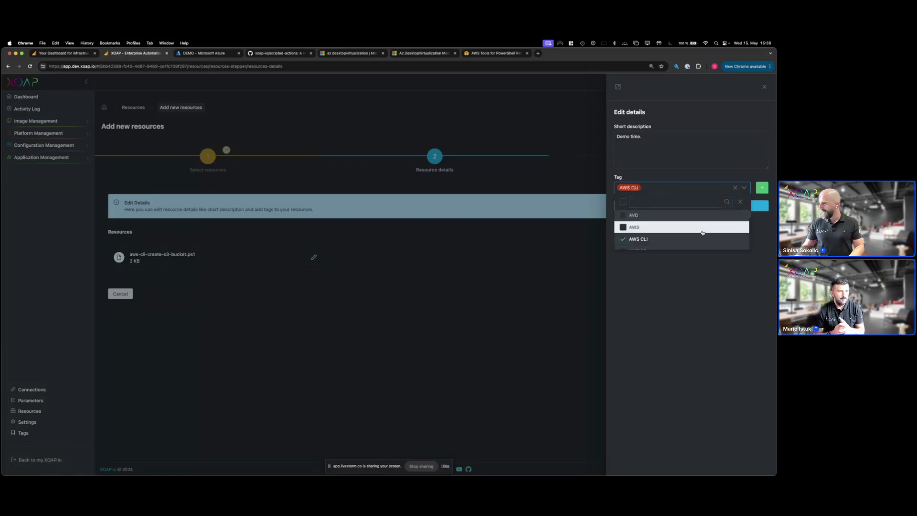
{"action": "left_click", "coordinate": [760, 206]}
{"action": "left_click", "coordinate": [721, 205]}
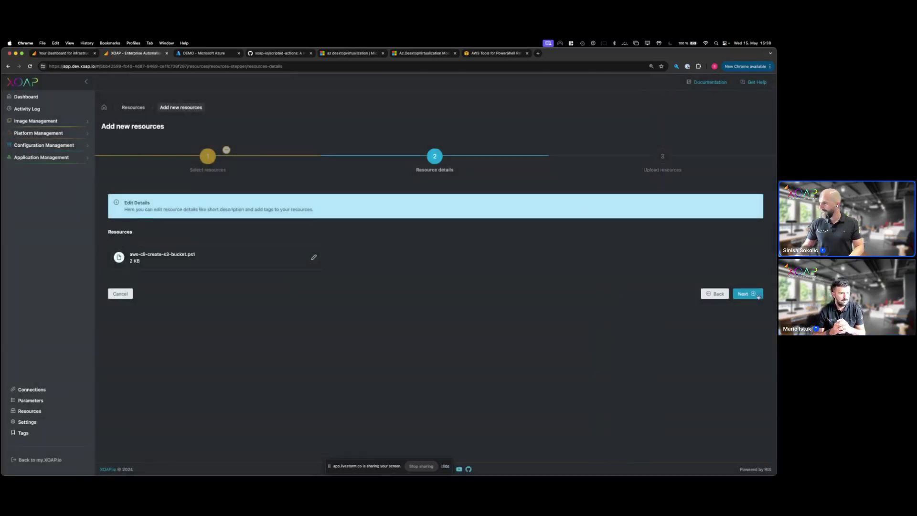
{"action": "left_click", "coordinate": [748, 294]}
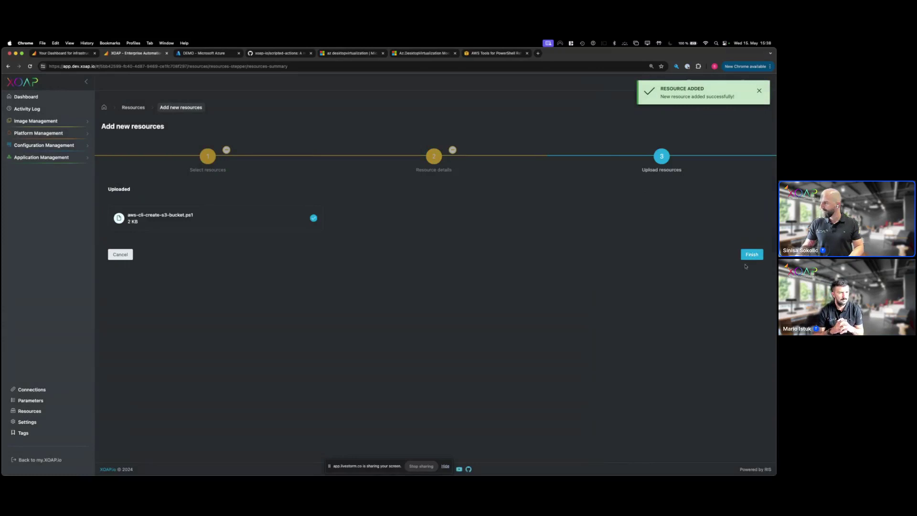
{"action": "left_click", "coordinate": [750, 255]}
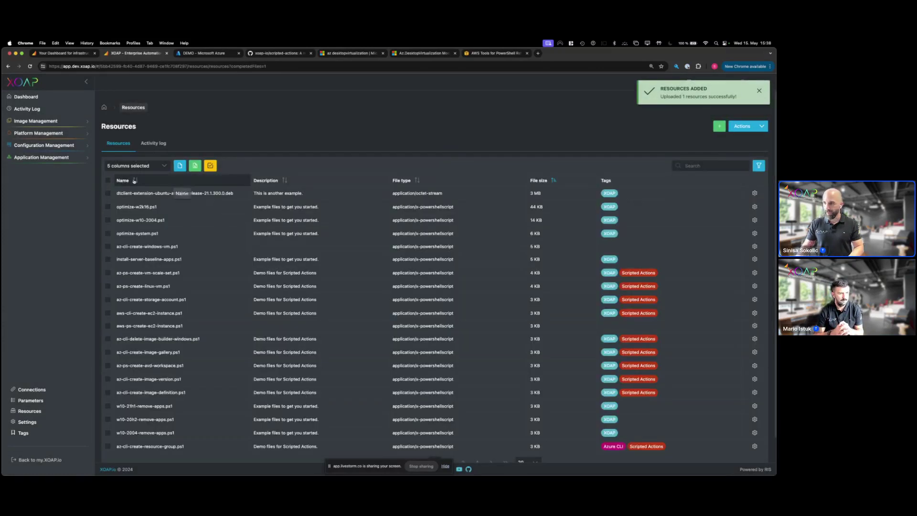
- Search resources for 's3', open aws-cli-create-s3-bucket.ps1's details, and review its script content full-width
{"action": "left_click", "coordinate": [722, 165]}
{"action": "type", "text": "s3"}
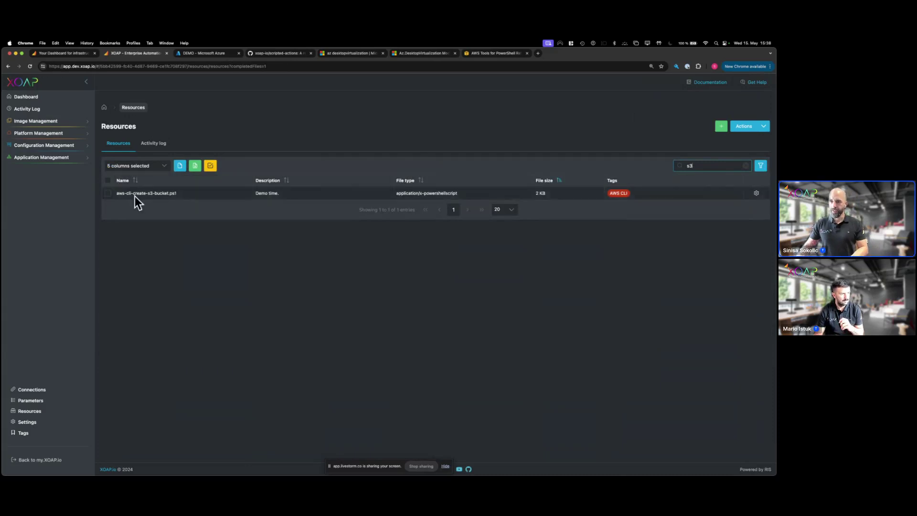
{"action": "left_click", "coordinate": [756, 193]}
{"action": "left_click", "coordinate": [738, 203]}
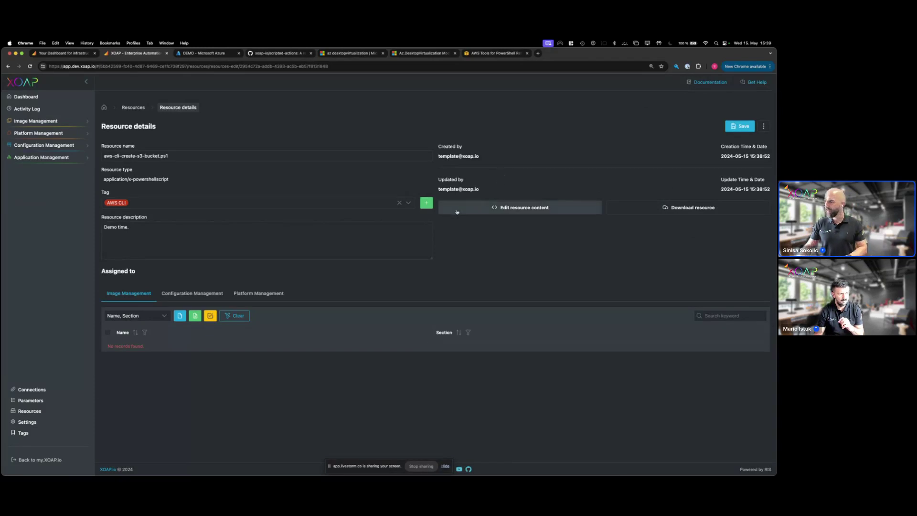
{"action": "left_click", "coordinate": [468, 211]}
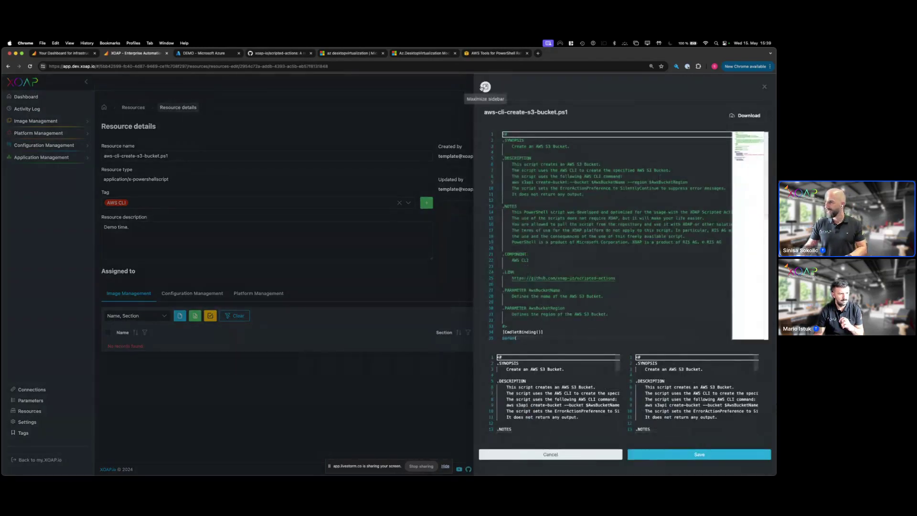
{"action": "left_click", "coordinate": [465, 86]}
{"action": "scroll", "coordinate": [137, 217], "scroll_direction": "down", "scroll_amount": 5}
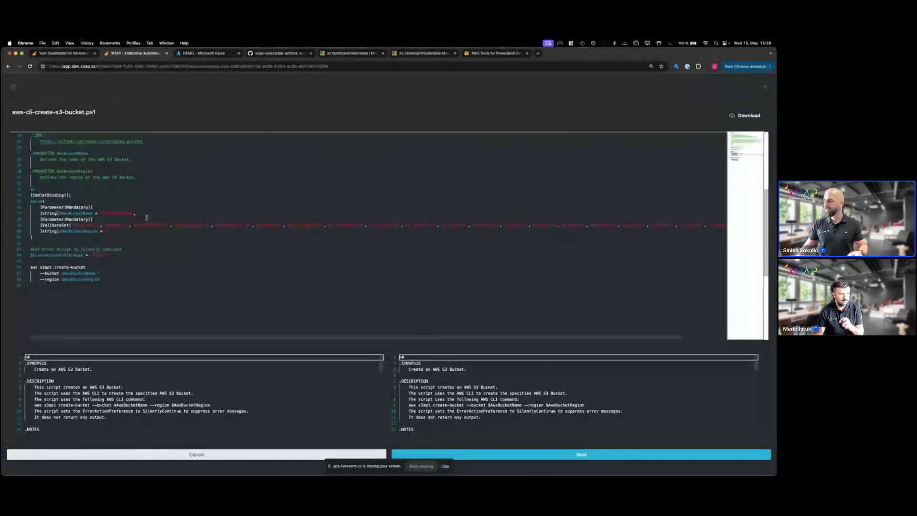
{"action": "left_click", "coordinate": [764, 87]}
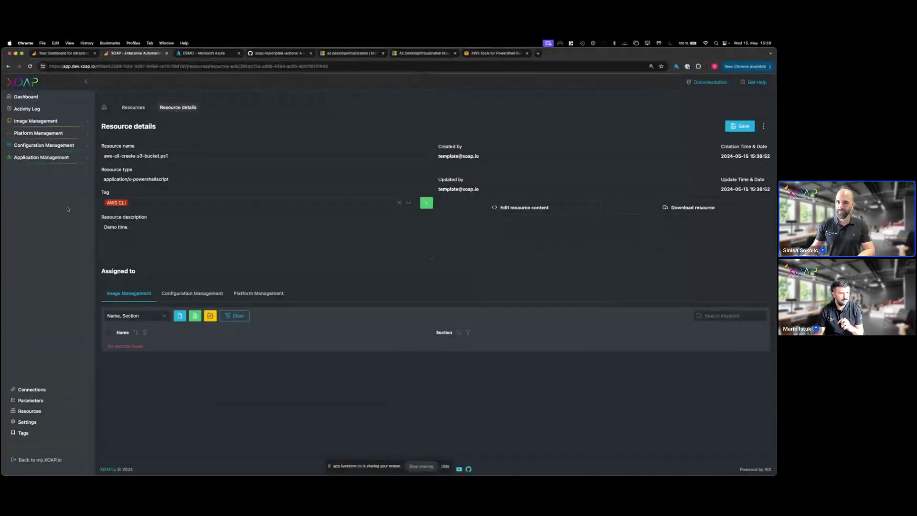
- Go to Platform Management > Scripted Actions and start a new scripted action
{"action": "left_click", "coordinate": [38, 132]}
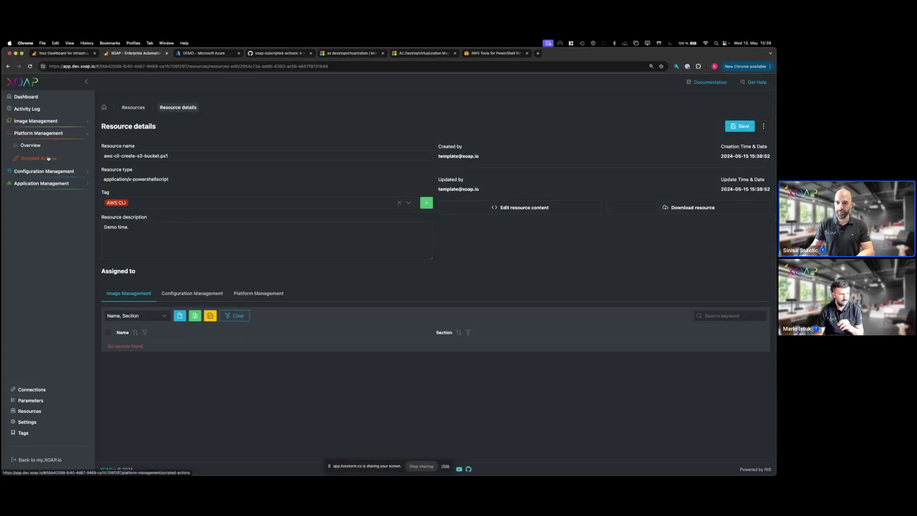
{"action": "left_click", "coordinate": [49, 158]}
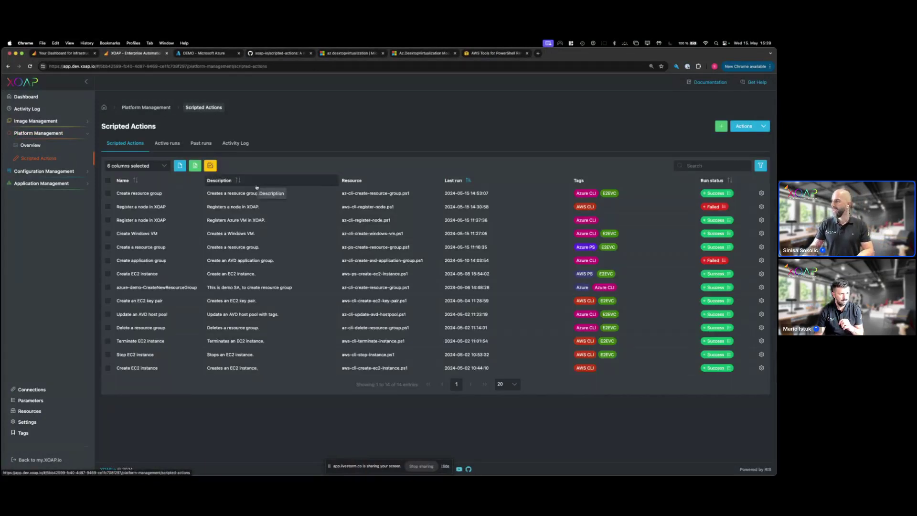
{"action": "left_click", "coordinate": [721, 126]}
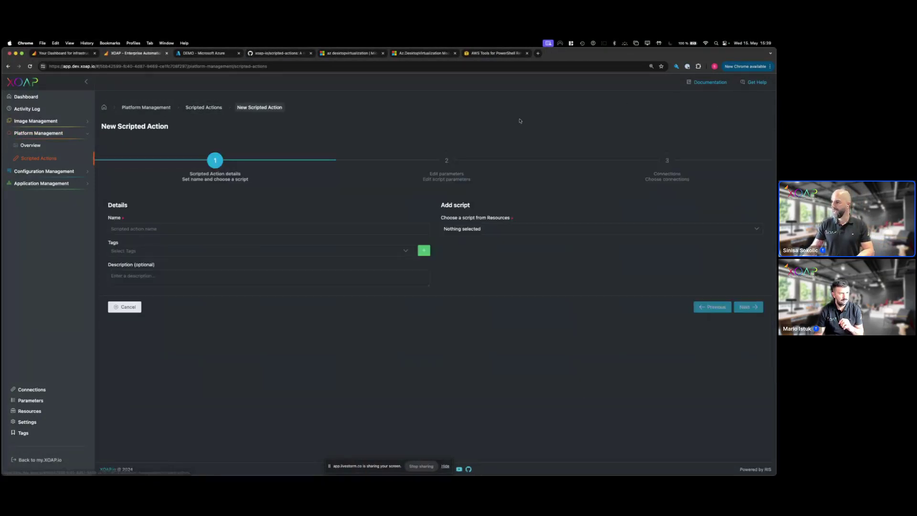
- Pick script aws-cli-create-s3-bucket.ps1, name the action demo-s3-bucket-creation, and continue
{"action": "left_click", "coordinate": [467, 229]}
{"action": "type", "text": "s3"}
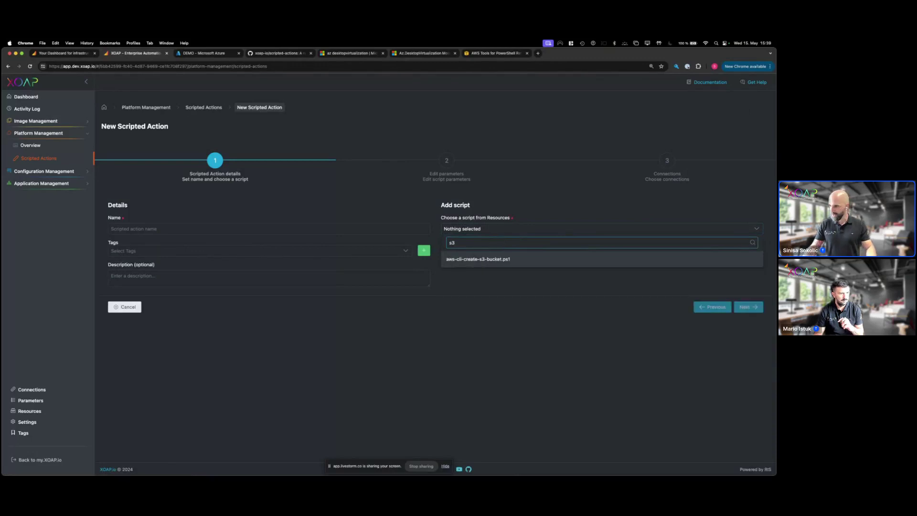
{"action": "left_click", "coordinate": [501, 259]}
{"action": "left_click", "coordinate": [247, 230]}
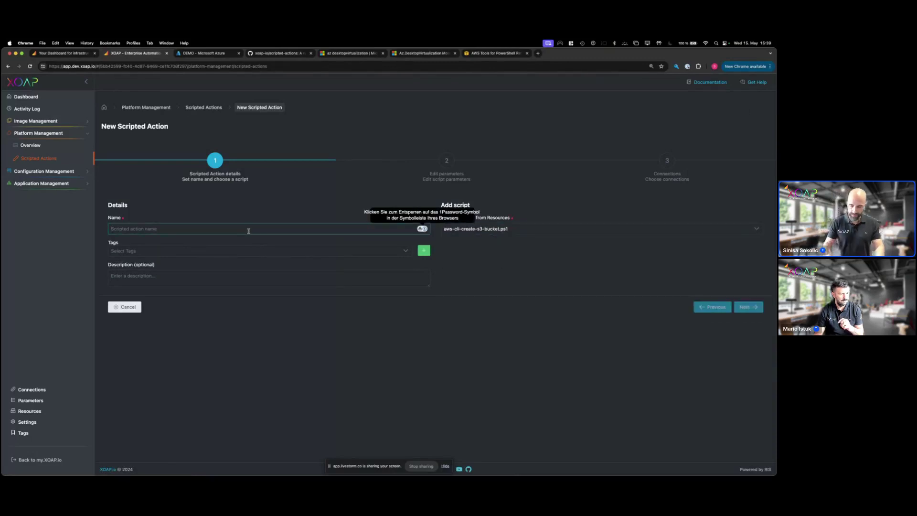
{"action": "type", "text": "demo"}
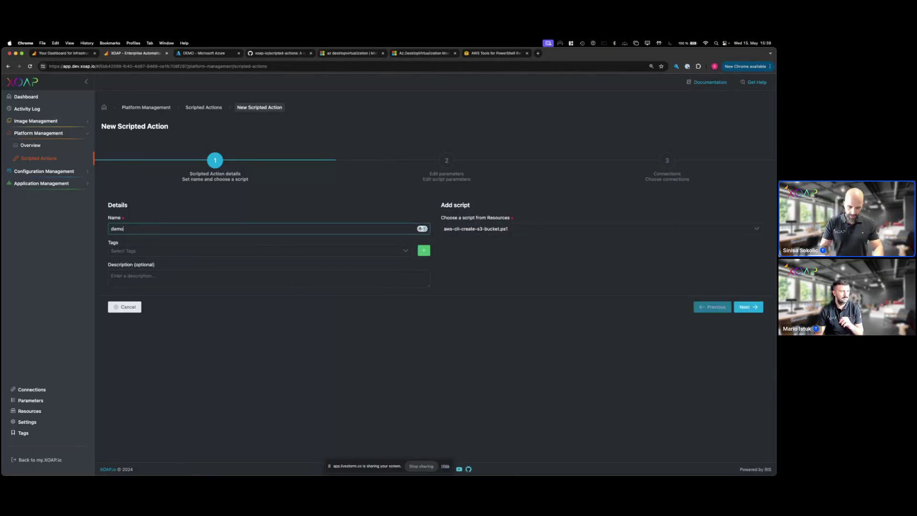
{"action": "type", "text": "-s3-bucket"}
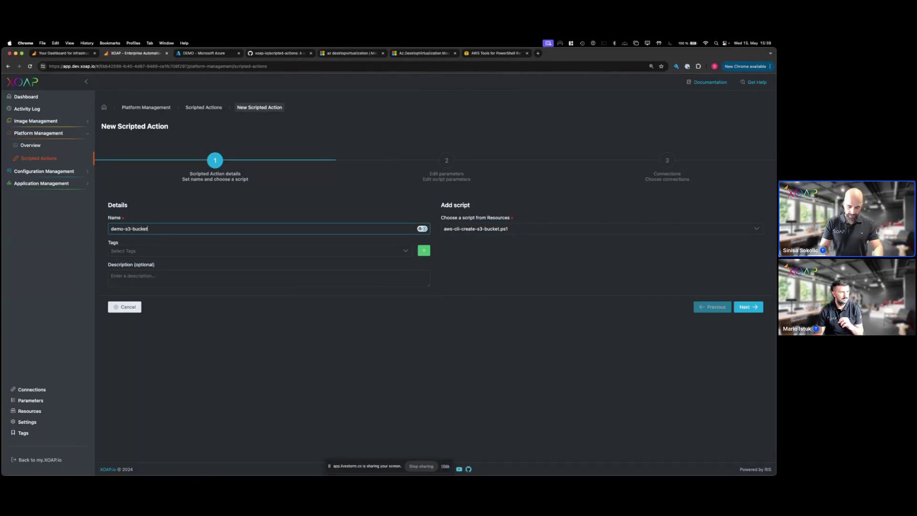
{"action": "type", "text": "-creation"}
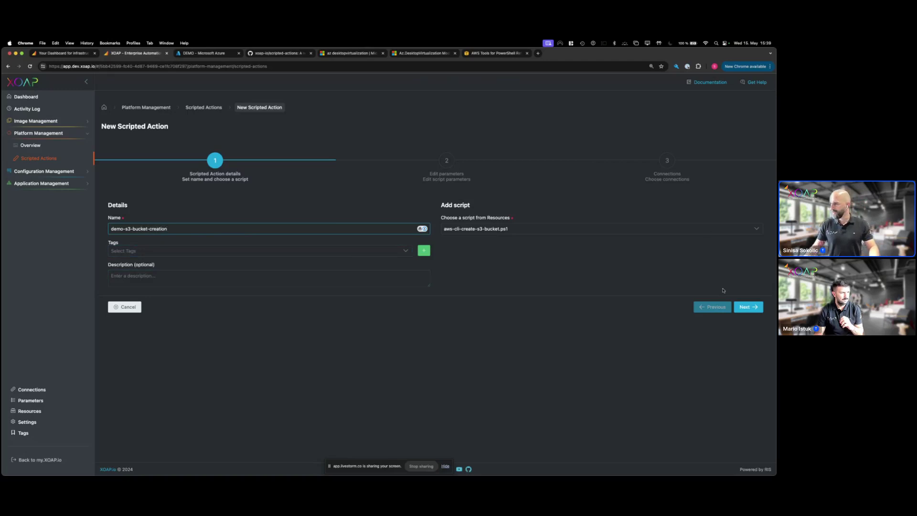
{"action": "left_click", "coordinate": [742, 307]}
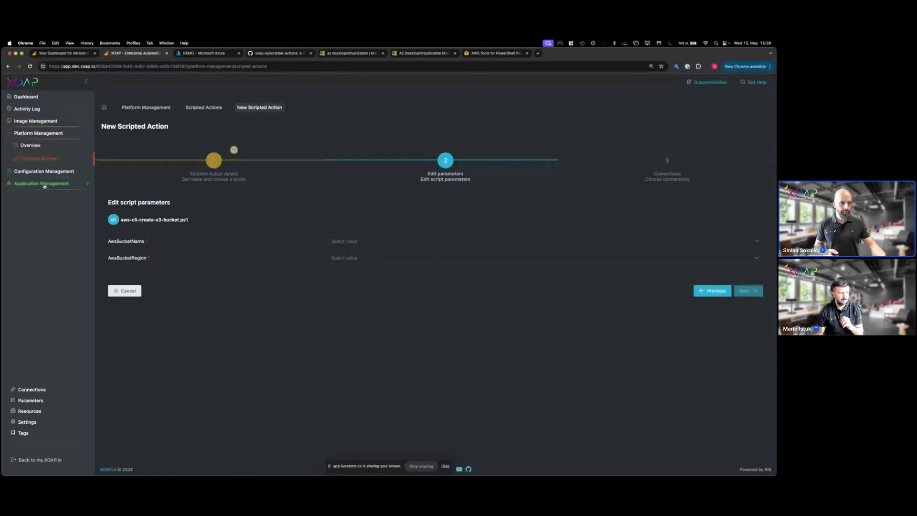
- Enter a random string as AwsBucketName, set AwsBucketRegion to eu-west-1, and advance
{"action": "left_click", "coordinate": [342, 242]}
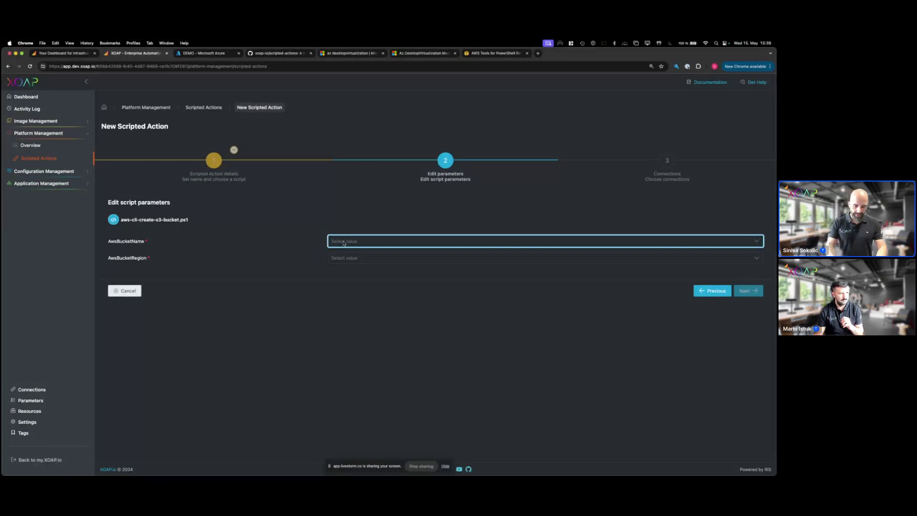
{"action": "type", "text": "ölksadkhflkhdfghdfg09345437"}
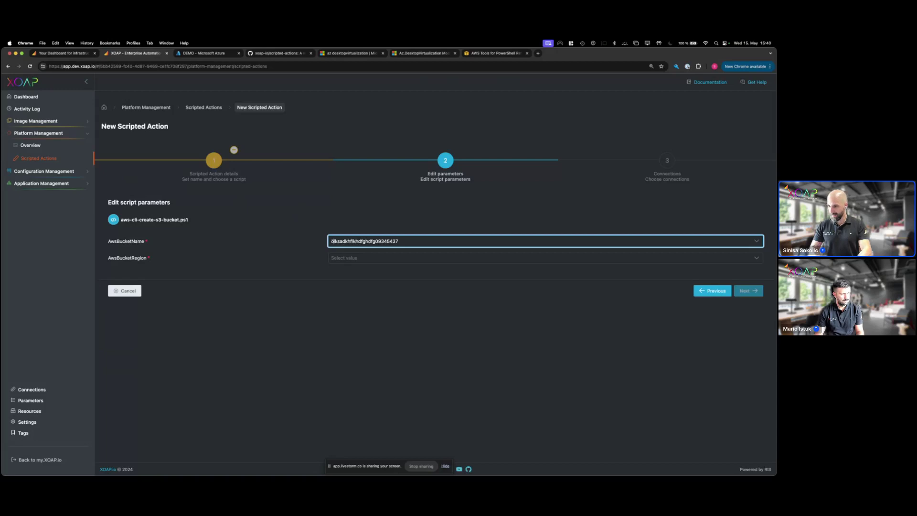
{"action": "key", "text": "Delete"}
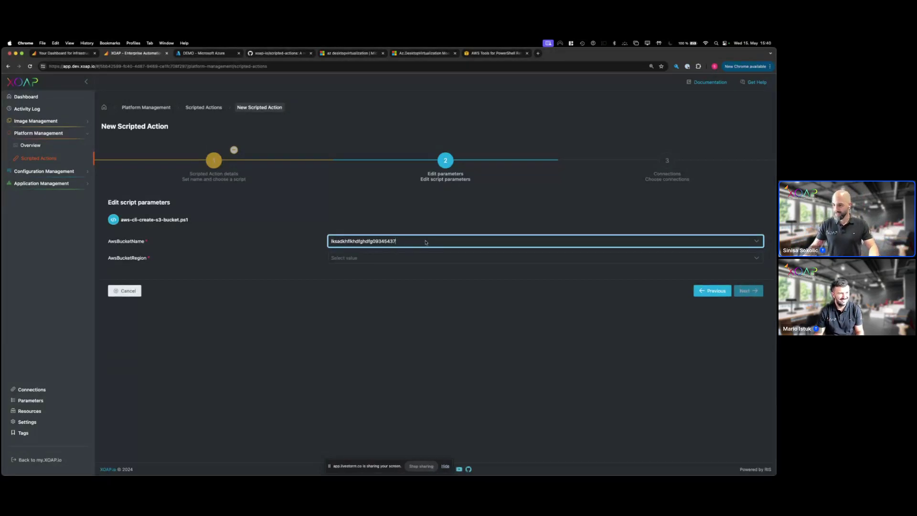
{"action": "type", "text": "546456"}
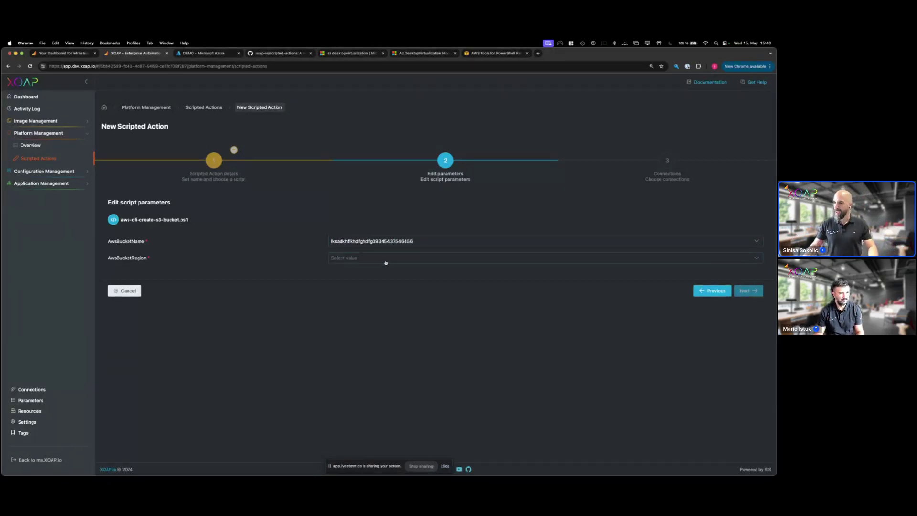
{"action": "left_click", "coordinate": [385, 259]}
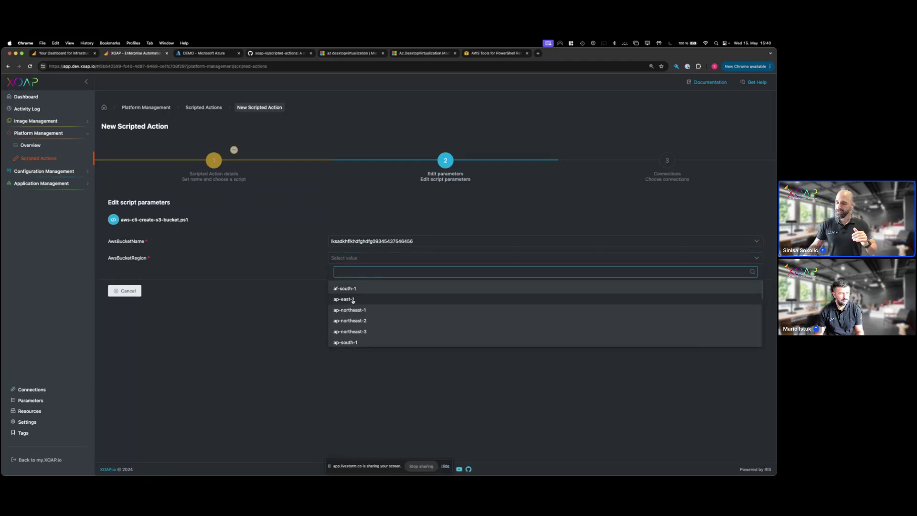
{"action": "scroll", "coordinate": [352, 300], "scroll_direction": "down", "scroll_amount": 5}
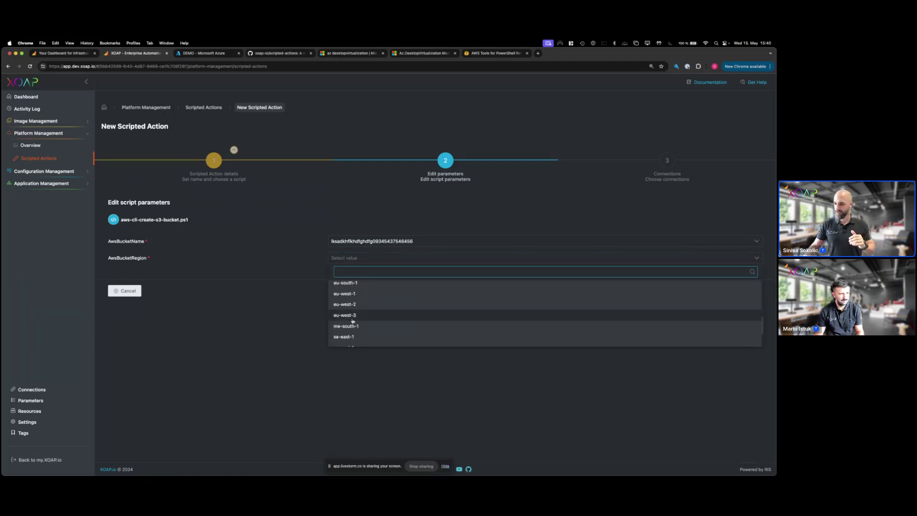
{"action": "left_click", "coordinate": [356, 295]}
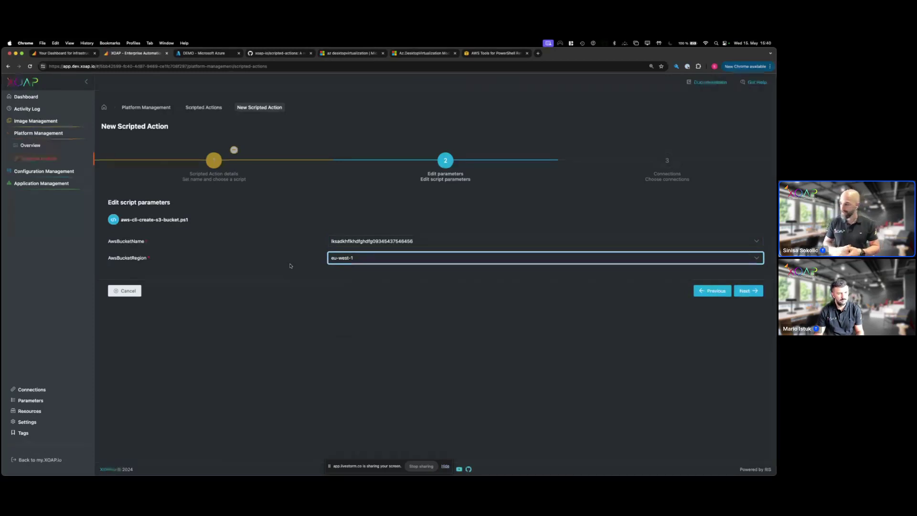
{"action": "left_click", "coordinate": [745, 290]}
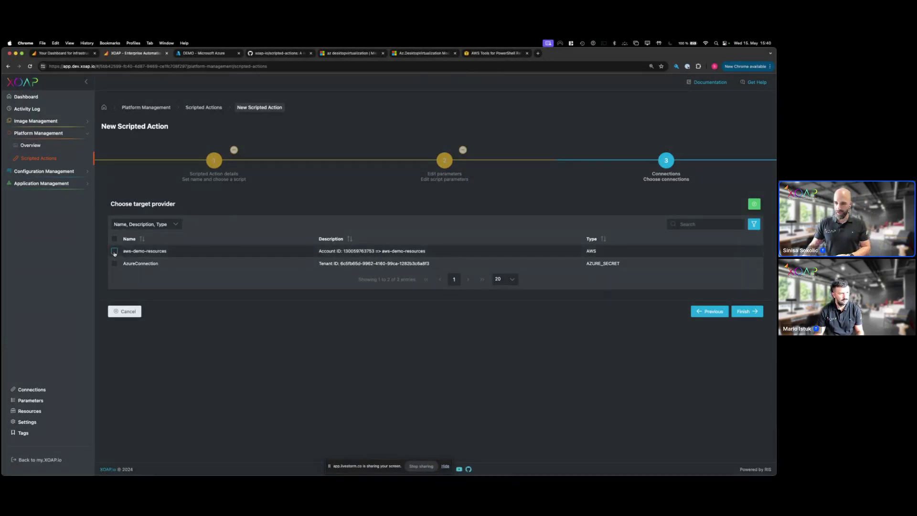
- Select the aws-demo-resources connection and finish saving demo-s3-bucket-creation
{"action": "left_click", "coordinate": [156, 251]}
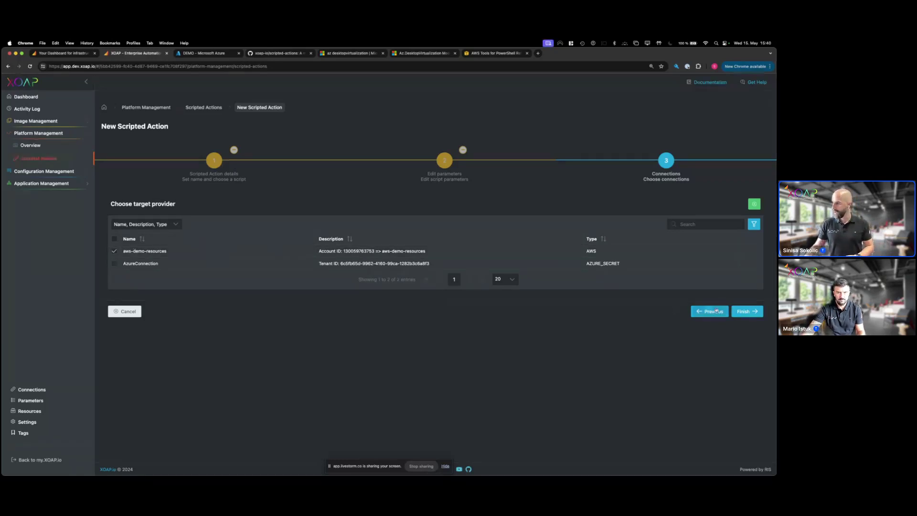
{"action": "left_click", "coordinate": [742, 312]}
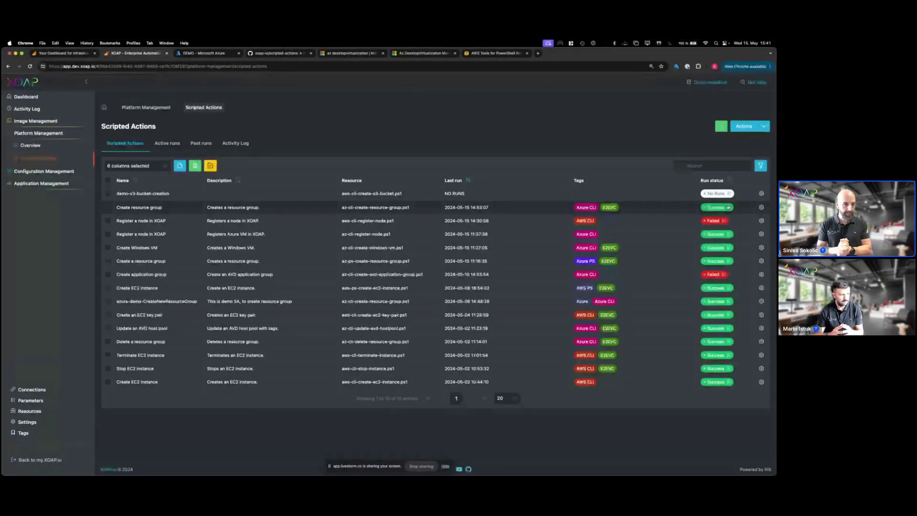
- Search scripted actions for 'az' and open details of Azure PS 'Create a resource group'
{"action": "left_click", "coordinate": [688, 165]}
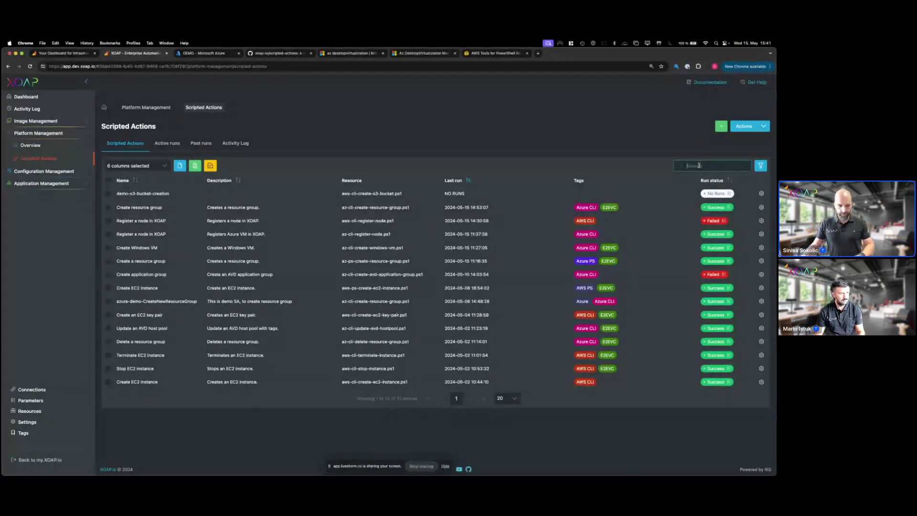
{"action": "type", "text": "az"}
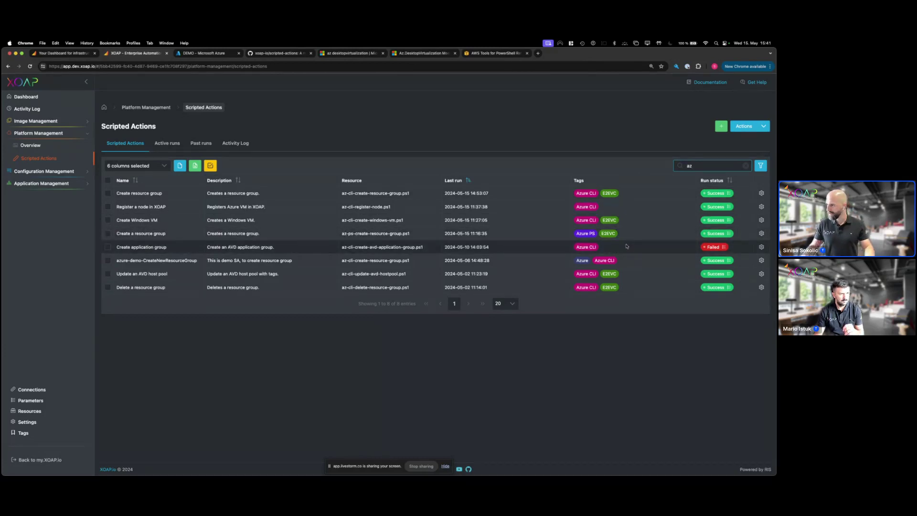
{"action": "left_click", "coordinate": [762, 233]}
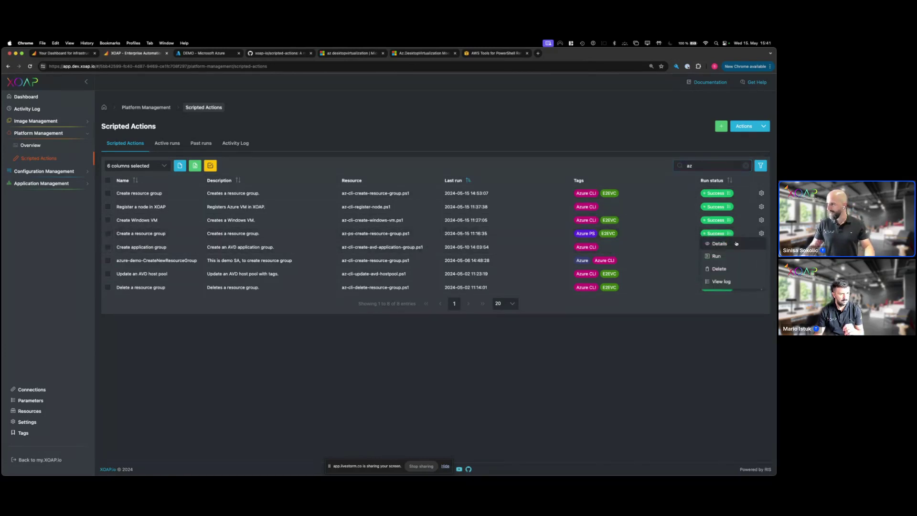
{"action": "left_click", "coordinate": [736, 243]}
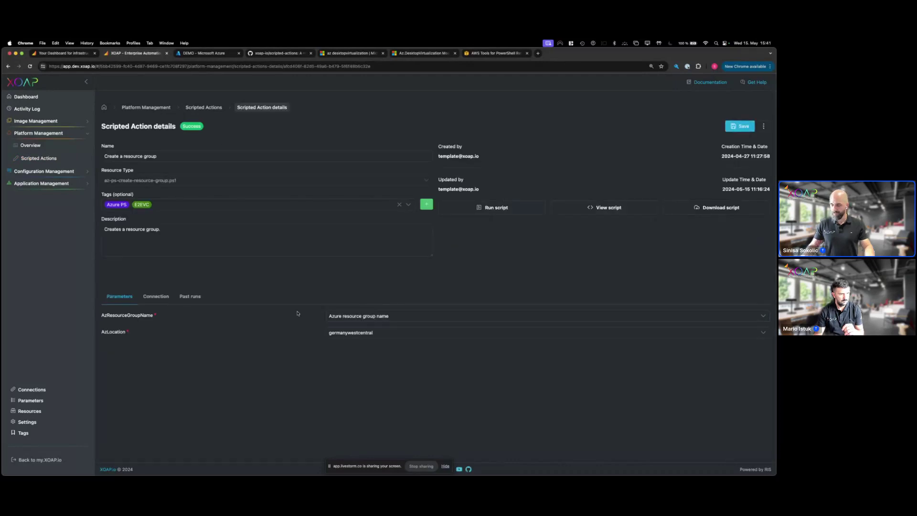
- Review the AzResourceGroupName and AzLocation (germanywestcentral) parameters, then run the script
{"action": "left_click", "coordinate": [354, 316]}
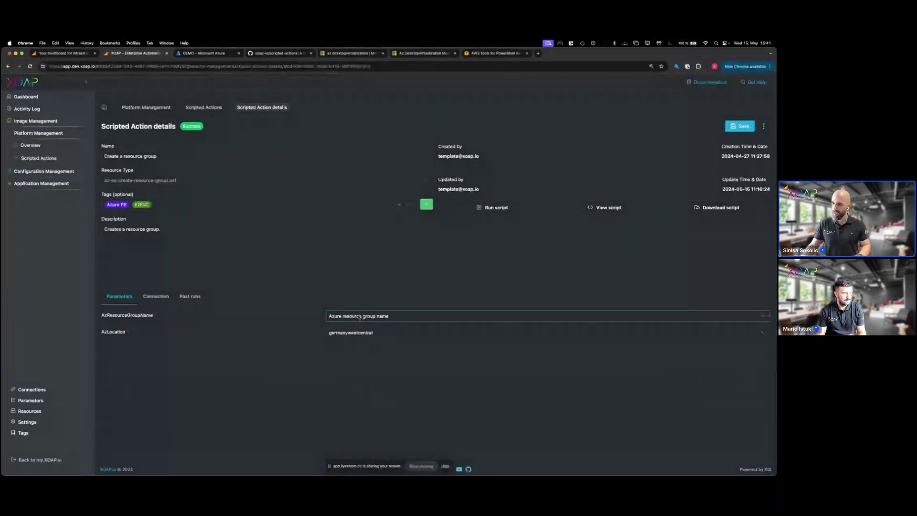
{"action": "left_click", "coordinate": [31, 402]}
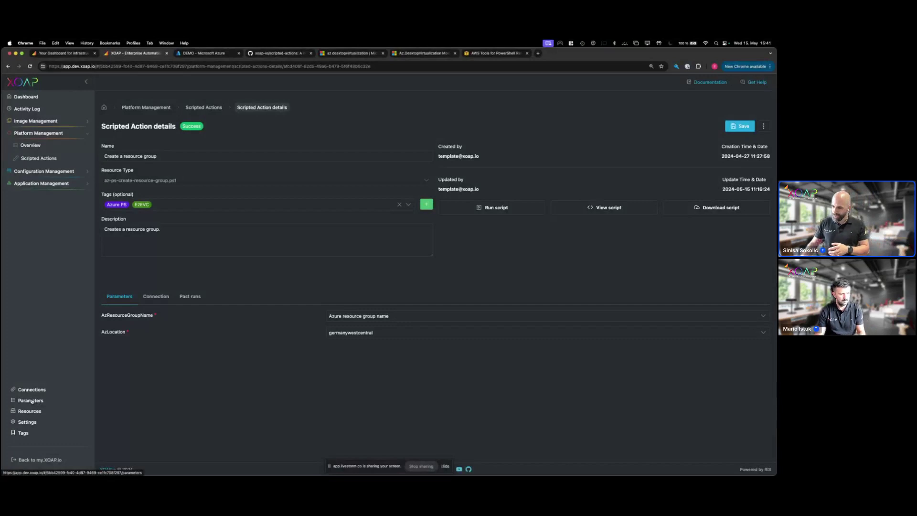
{"action": "left_click", "coordinate": [348, 317]}
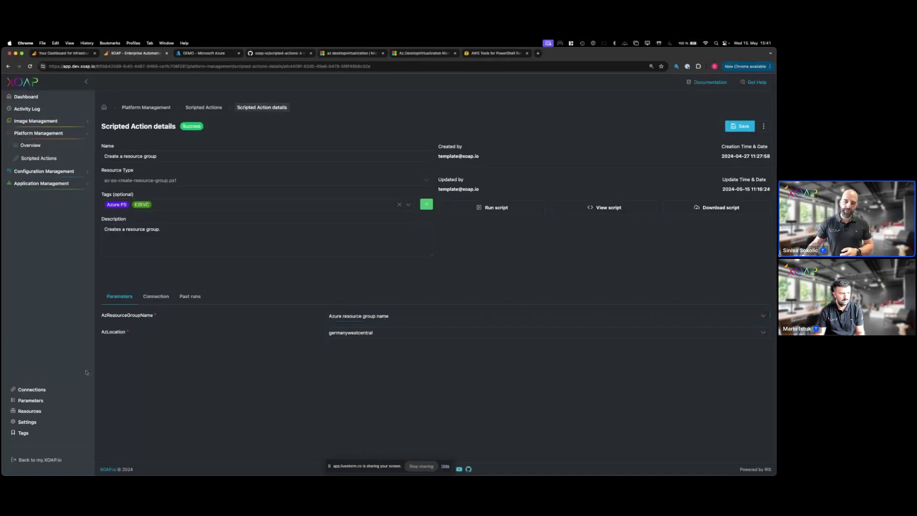
{"action": "left_click", "coordinate": [39, 401]}
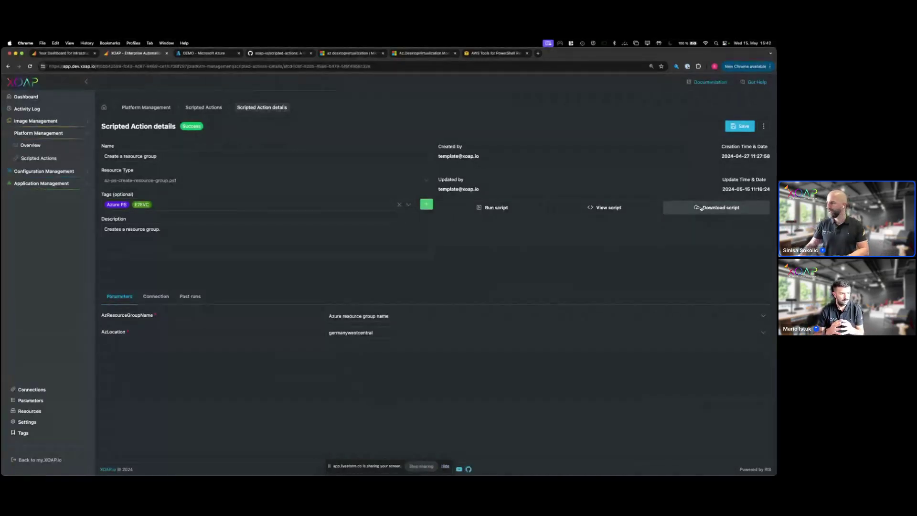
{"action": "left_click", "coordinate": [504, 211]}
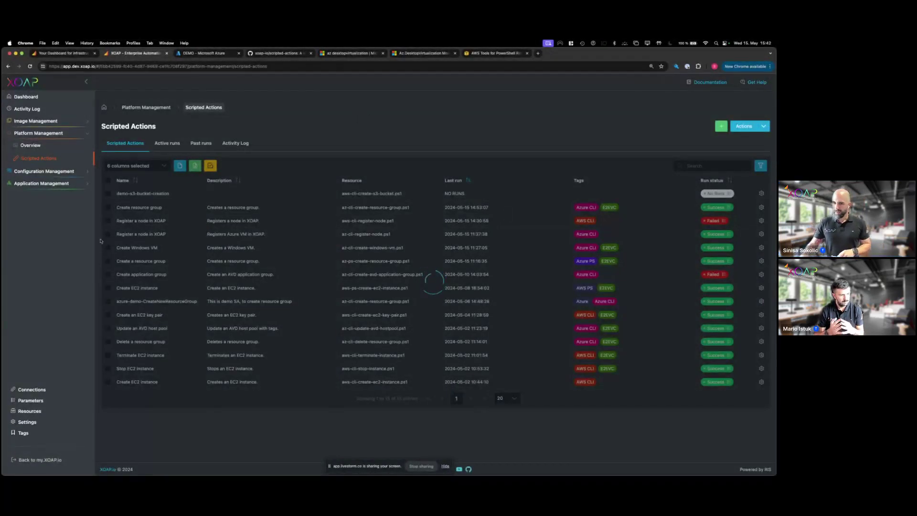
- Check the scripted-actions-demo parameter value, cancel a new-parameter form, and return to Scripted Actions
{"action": "left_click", "coordinate": [31, 400]}
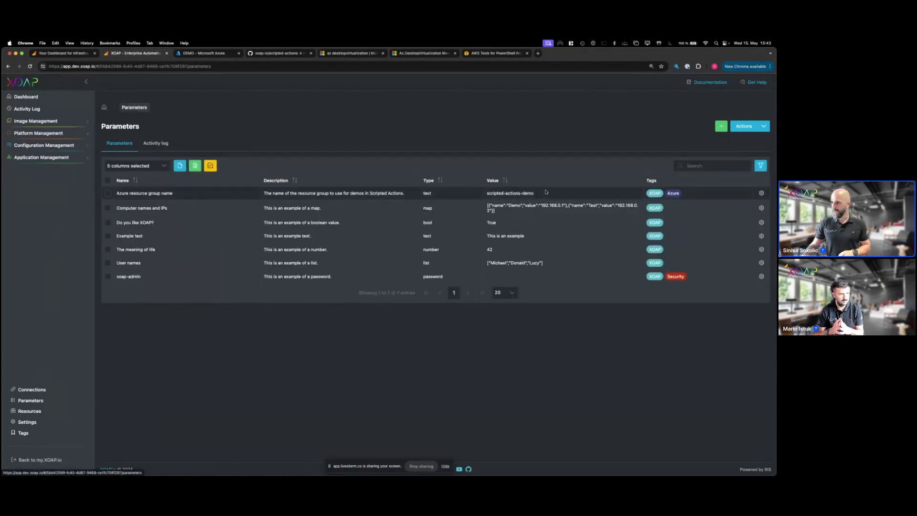
{"action": "left_click_drag", "start_coordinate": [538, 194], "coordinate": [487, 194]}
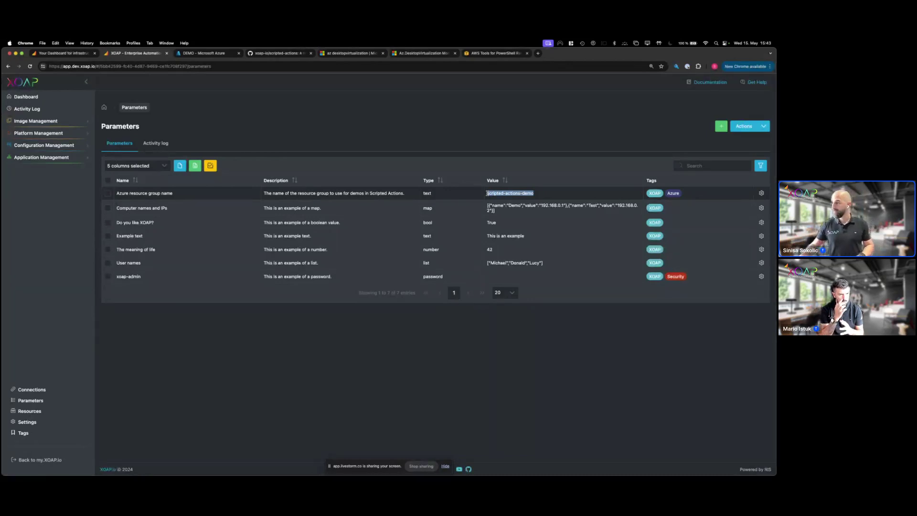
{"action": "left_click", "coordinate": [717, 125]}
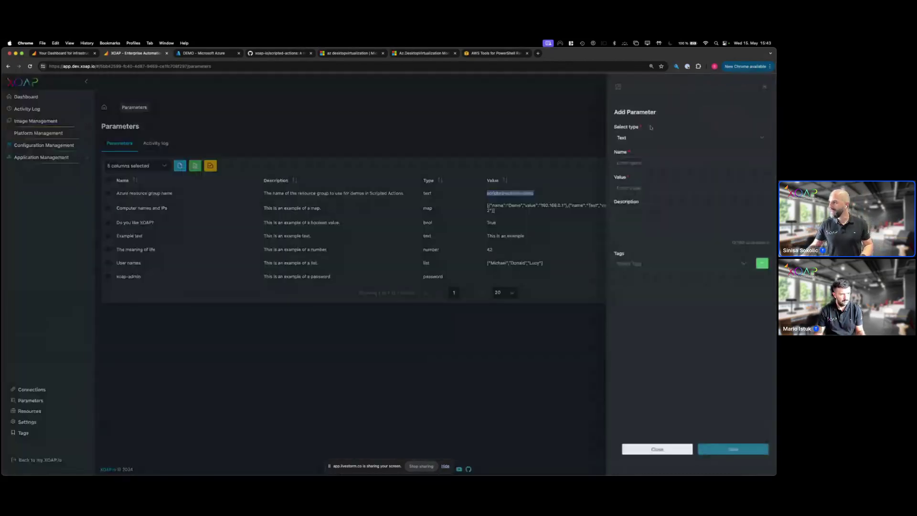
{"action": "left_click", "coordinate": [641, 138]}
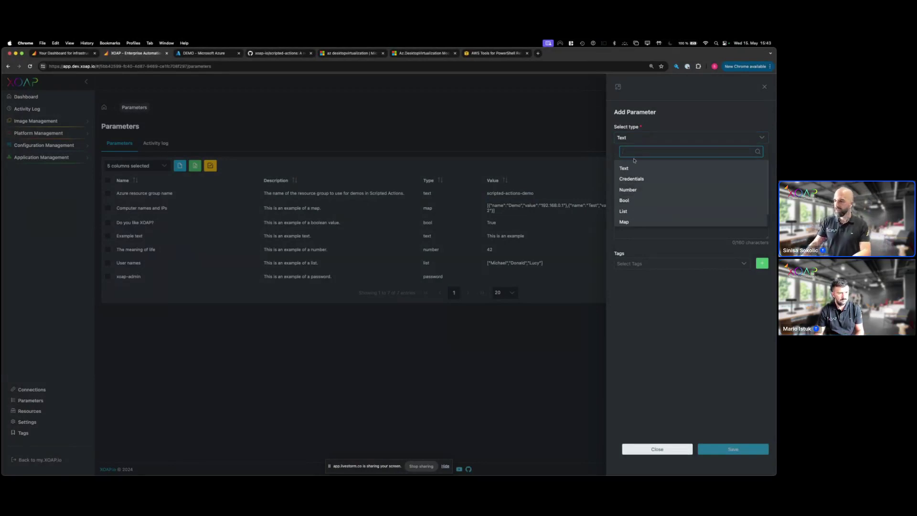
{"action": "left_click", "coordinate": [568, 136]}
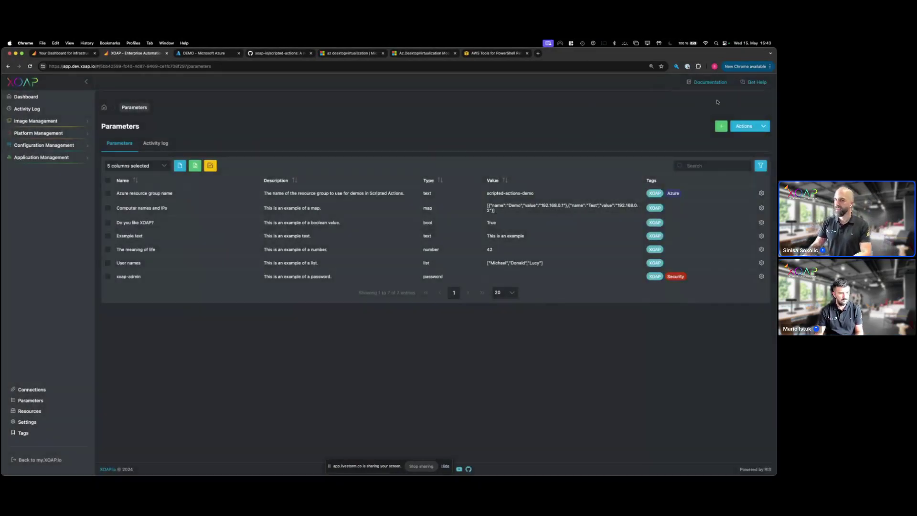
{"action": "left_click", "coordinate": [32, 134]}
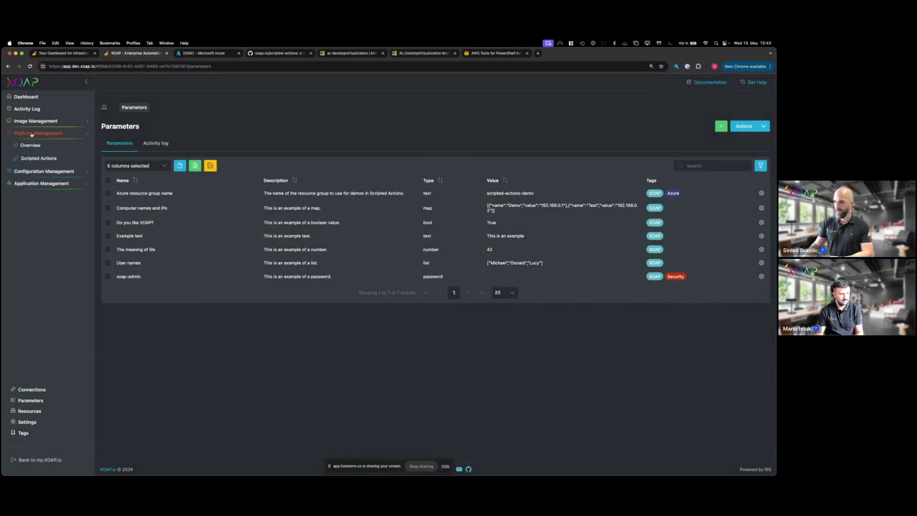
{"action": "left_click", "coordinate": [34, 158]}
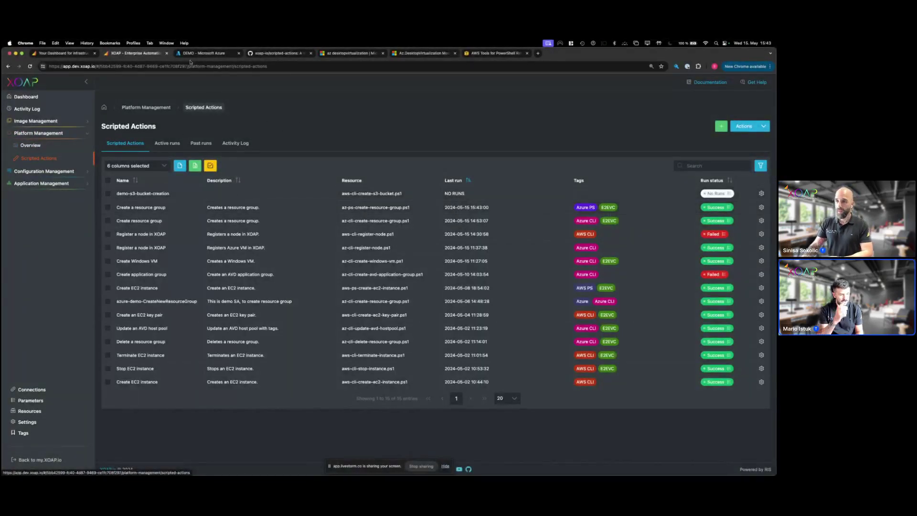
- Confirm in Azure that scripted-actions-demo is empty in Germany West Central, then return to XOAP
{"action": "left_click", "coordinate": [196, 54]}
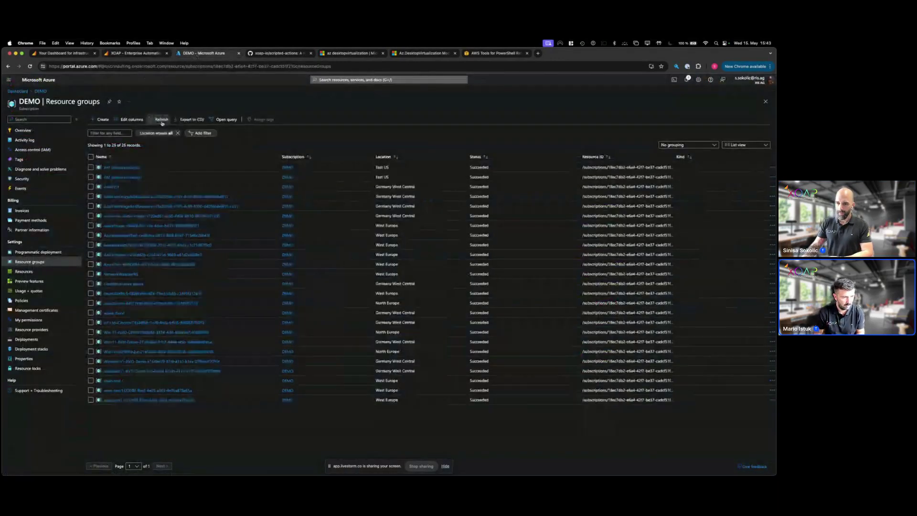
{"action": "left_click", "coordinate": [123, 283]}
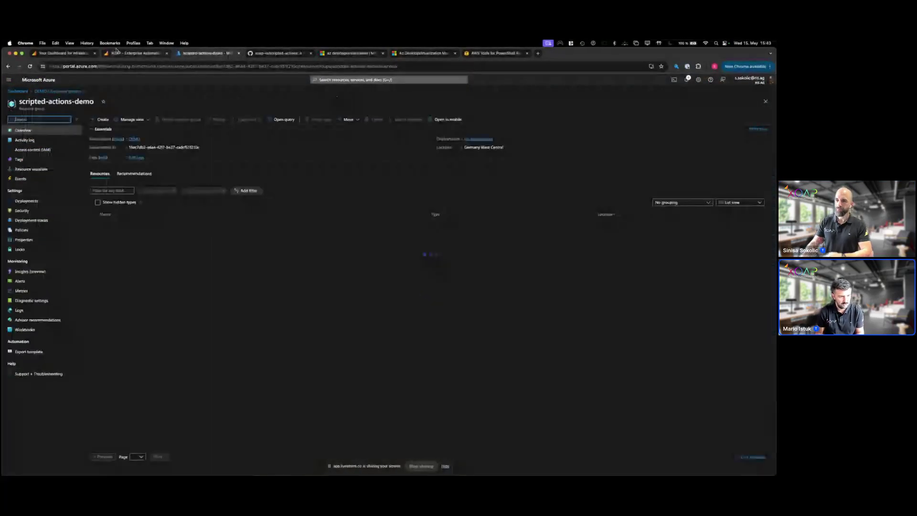
{"action": "left_click", "coordinate": [9, 67]}
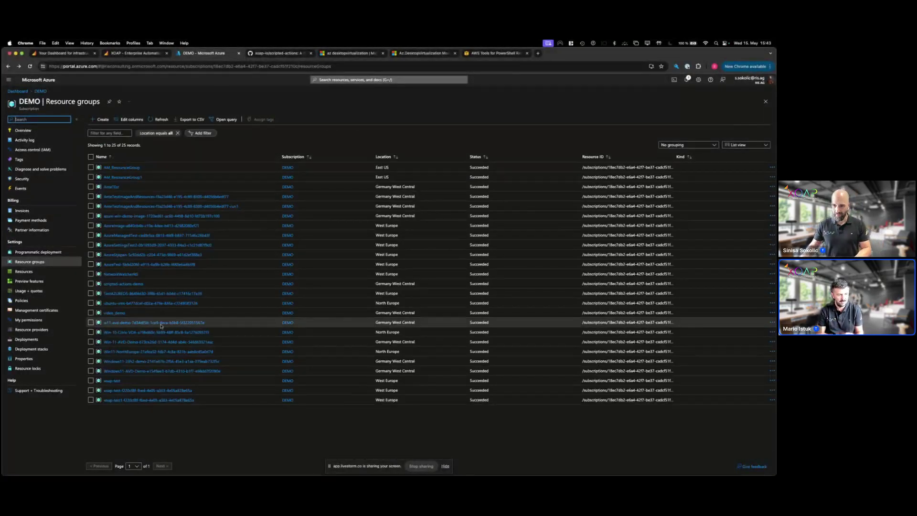
{"action": "left_click", "coordinate": [123, 285]}
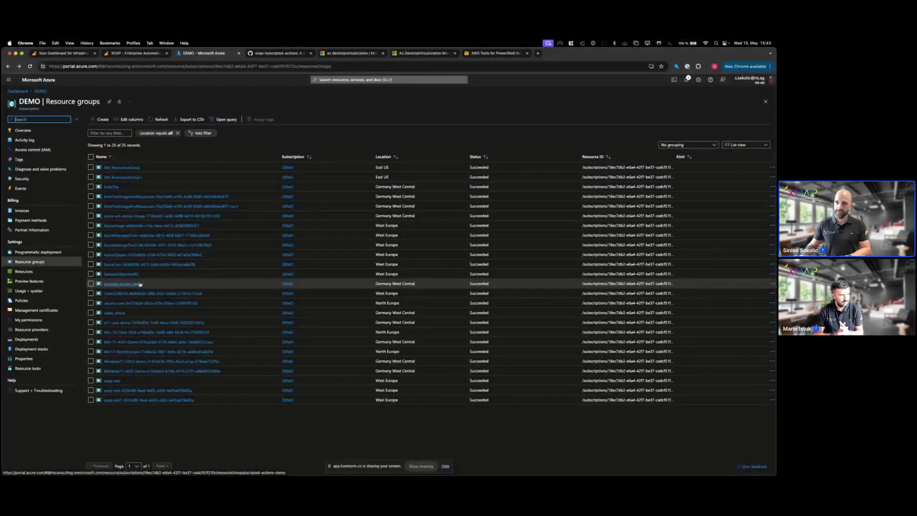
{"action": "left_click", "coordinate": [143, 56]}
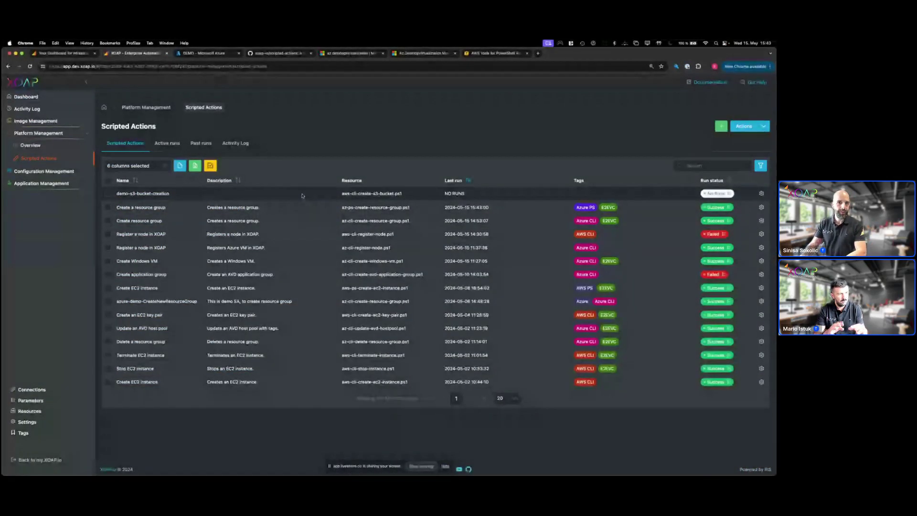
{"action": "left_click", "coordinate": [207, 54]}
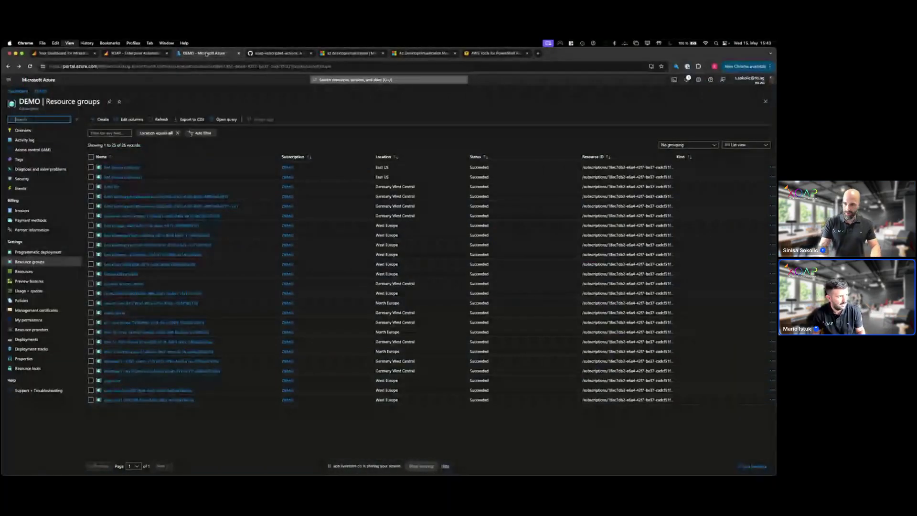
{"action": "key", "text": "super+0"}
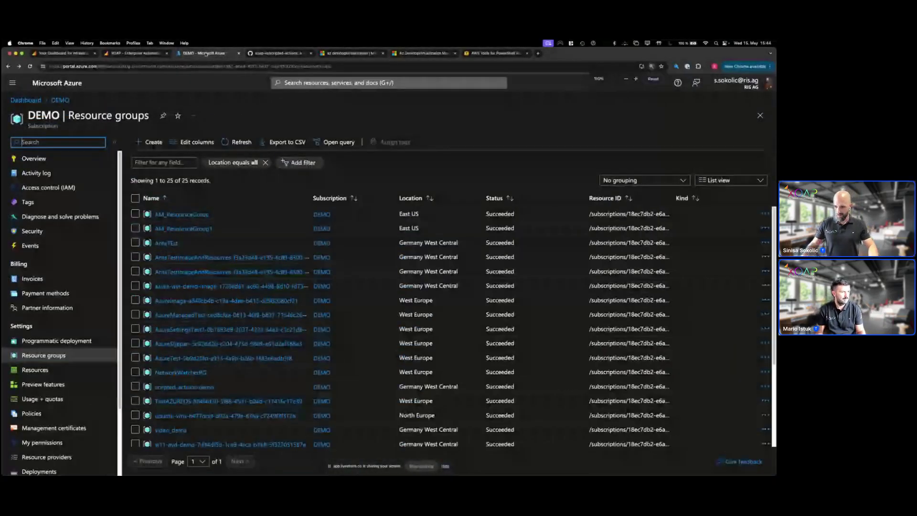
{"action": "left_click", "coordinate": [178, 387]}
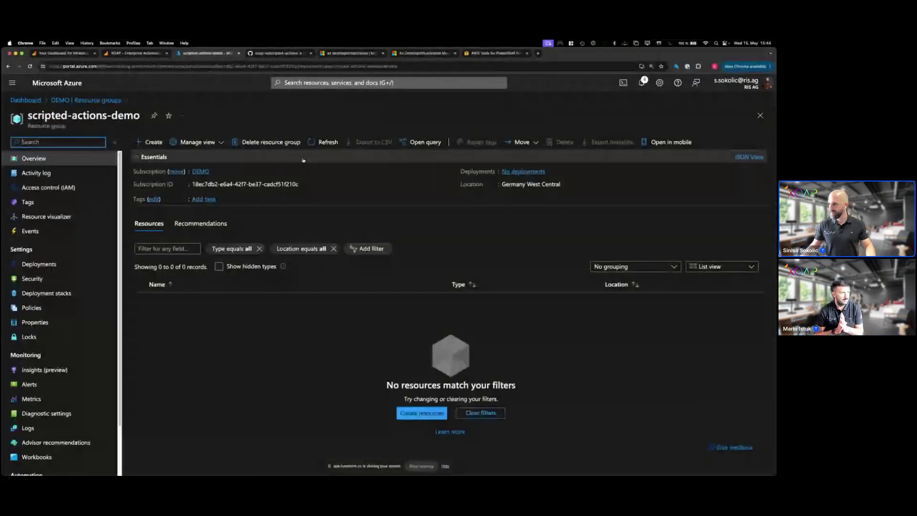
{"action": "left_click", "coordinate": [140, 54]}
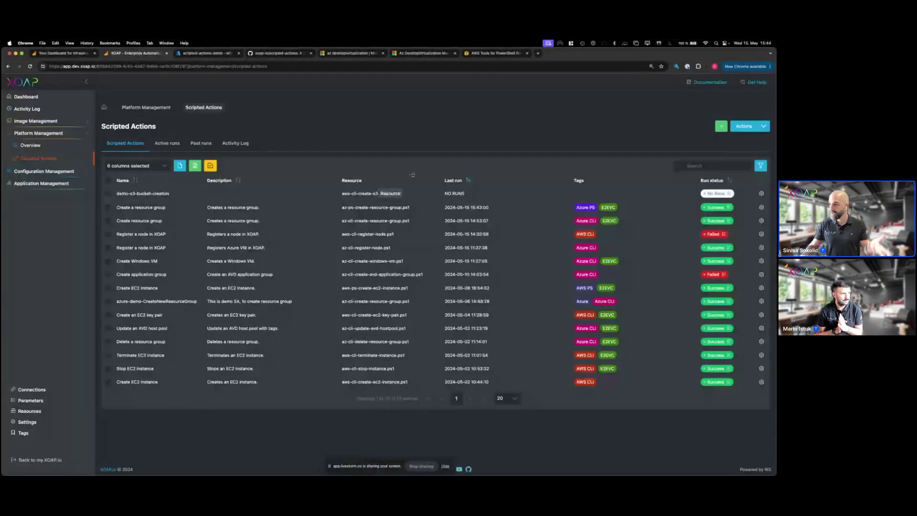
{"action": "left_click", "coordinate": [761, 207]}
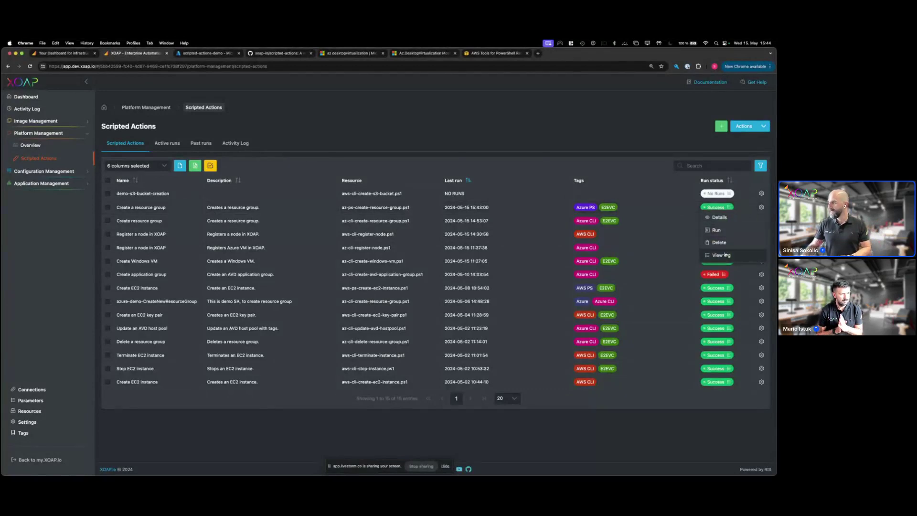
{"action": "left_click", "coordinate": [725, 255]}
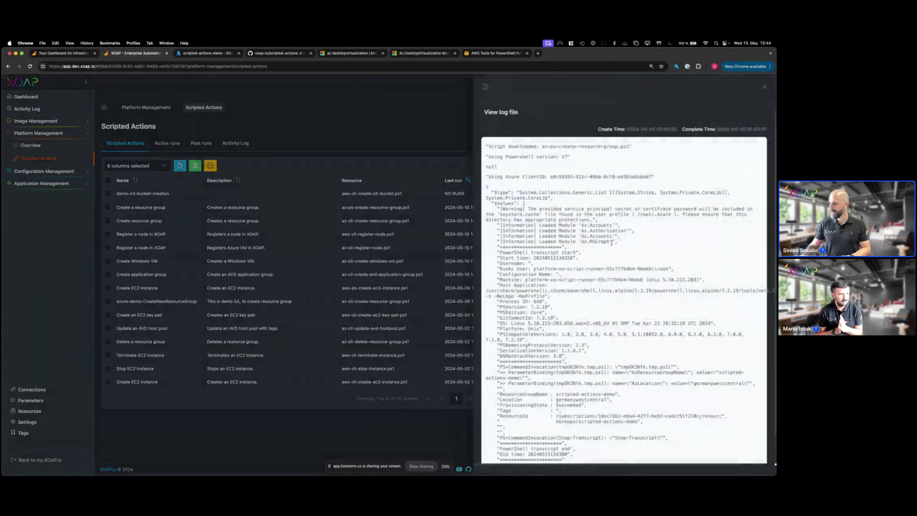
{"action": "scroll", "coordinate": [611, 244], "scroll_direction": "down", "scroll_amount": 2}
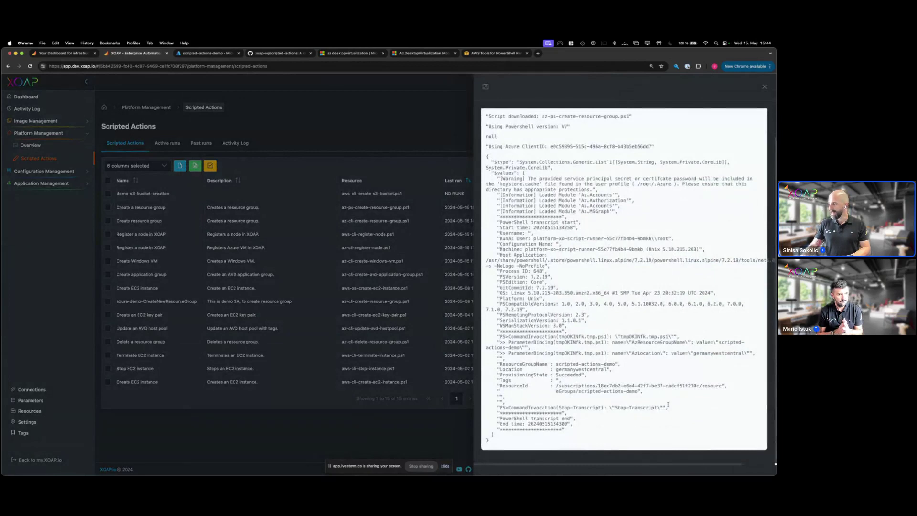
{"action": "left_click_drag", "start_coordinate": [654, 397], "coordinate": [487, 334]}
{"action": "left_click", "coordinate": [567, 363]}
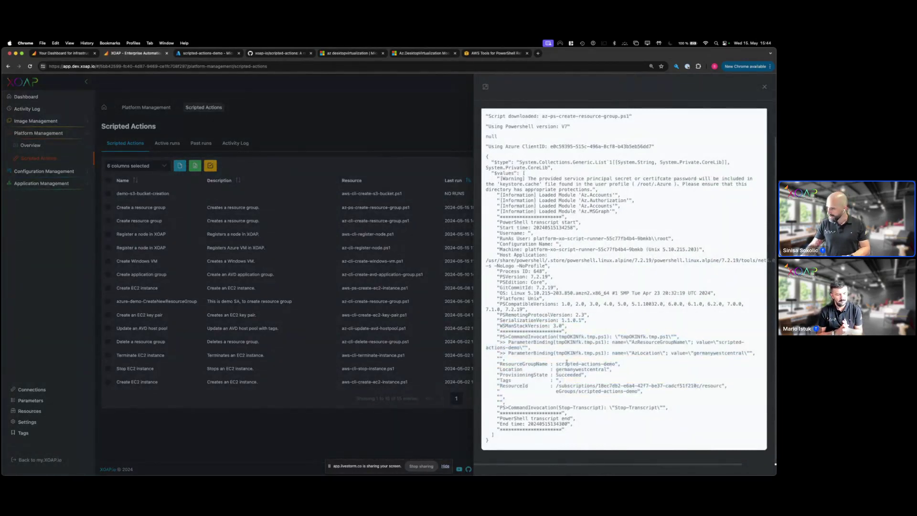
{"action": "left_click_drag", "start_coordinate": [501, 363], "coordinate": [548, 363]}
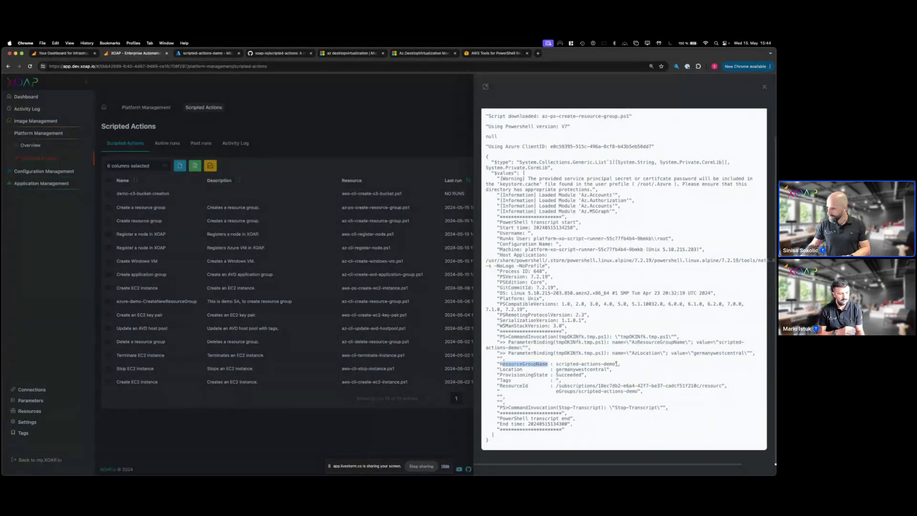
{"action": "left_click_drag", "start_coordinate": [616, 364], "coordinate": [492, 376]}
{"action": "left_click", "coordinate": [578, 380]}
{"action": "left_click_drag", "start_coordinate": [581, 375], "coordinate": [556, 375]}
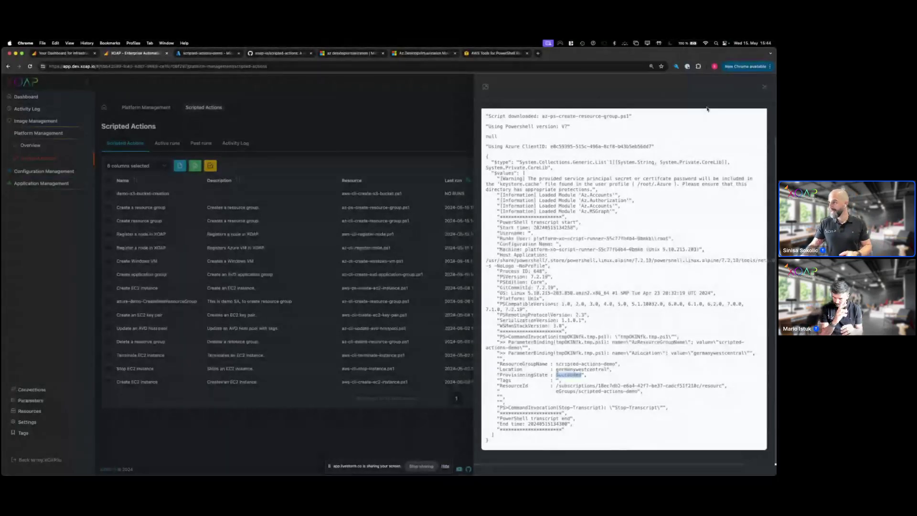
{"action": "left_click", "coordinate": [764, 88]}
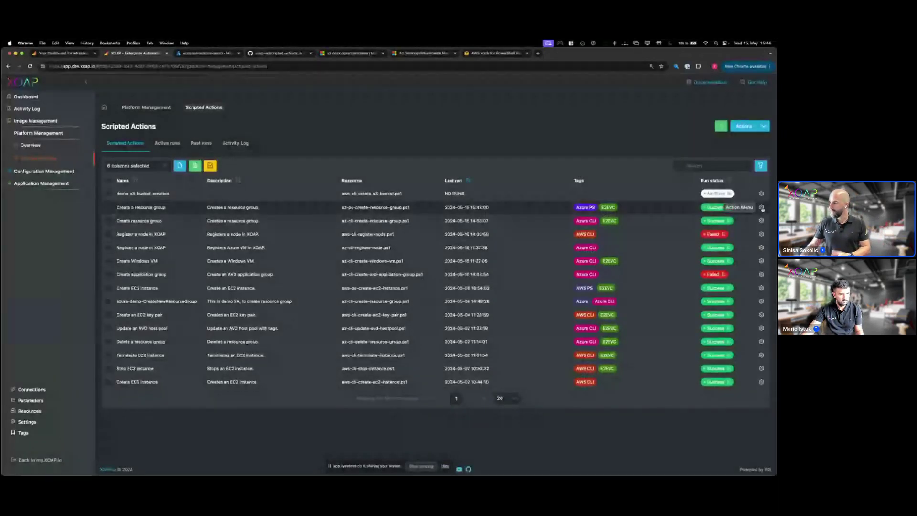
- Open Create a resource group's details and scroll through its Past runs table
{"action": "left_click", "coordinate": [761, 208]}
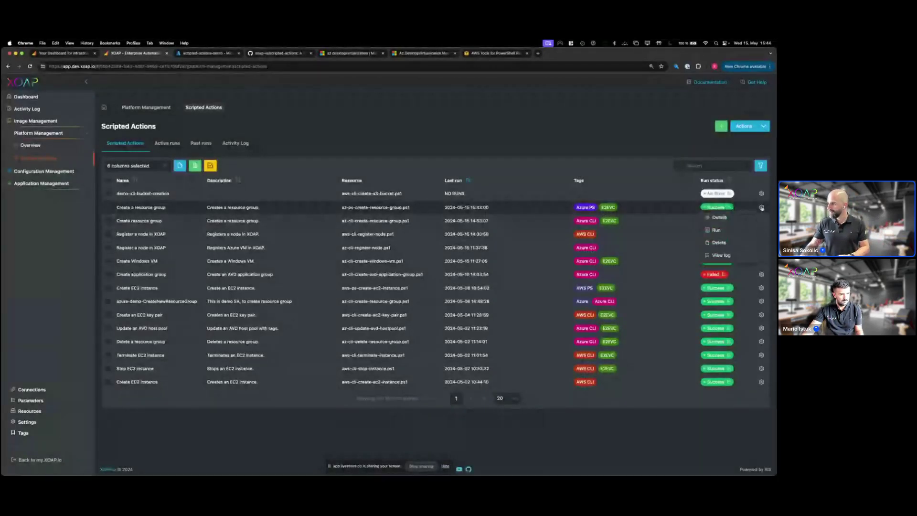
{"action": "left_click", "coordinate": [714, 216]}
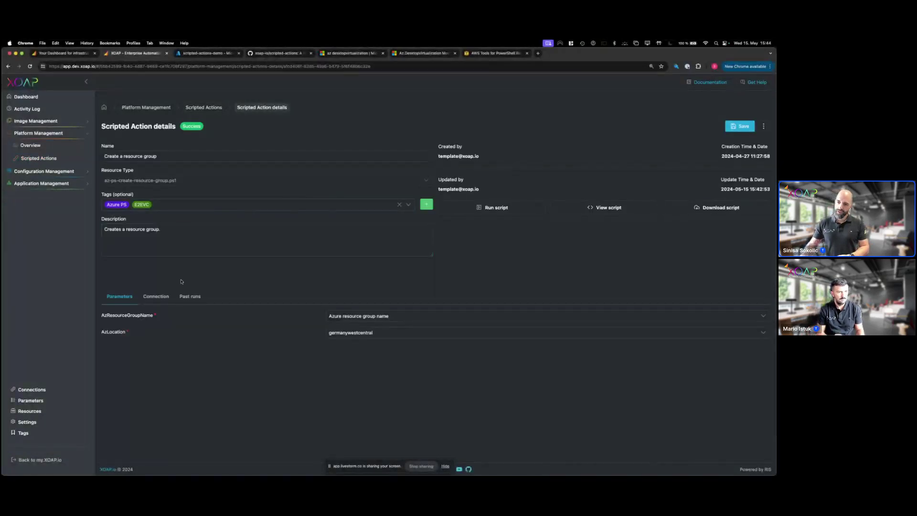
{"action": "left_click", "coordinate": [186, 296]}
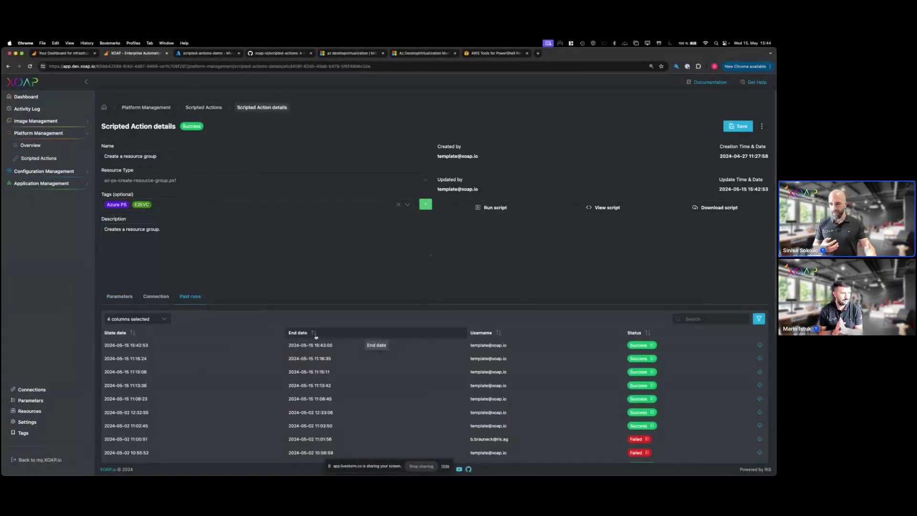
{"action": "scroll", "coordinate": [635, 403], "scroll_direction": "down", "scroll_amount": 2}
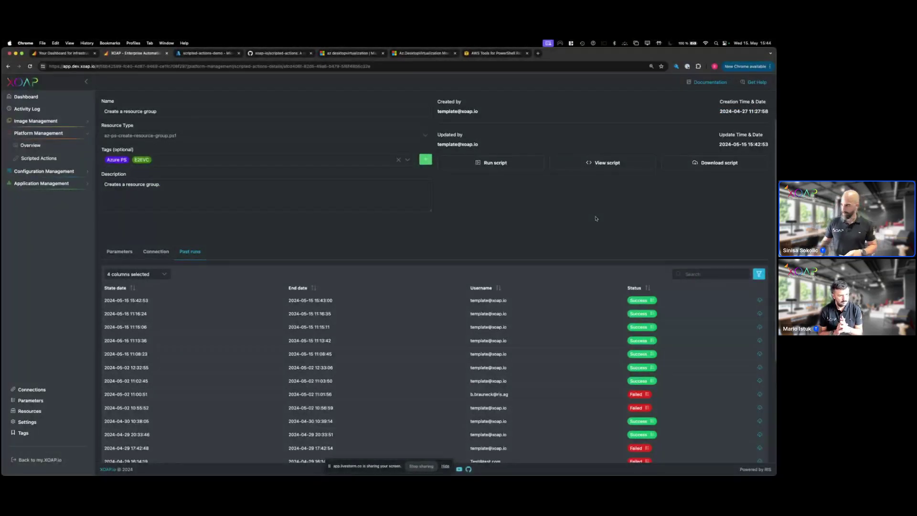
{"action": "scroll", "coordinate": [595, 218], "scroll_direction": "up", "scroll_amount": 2}
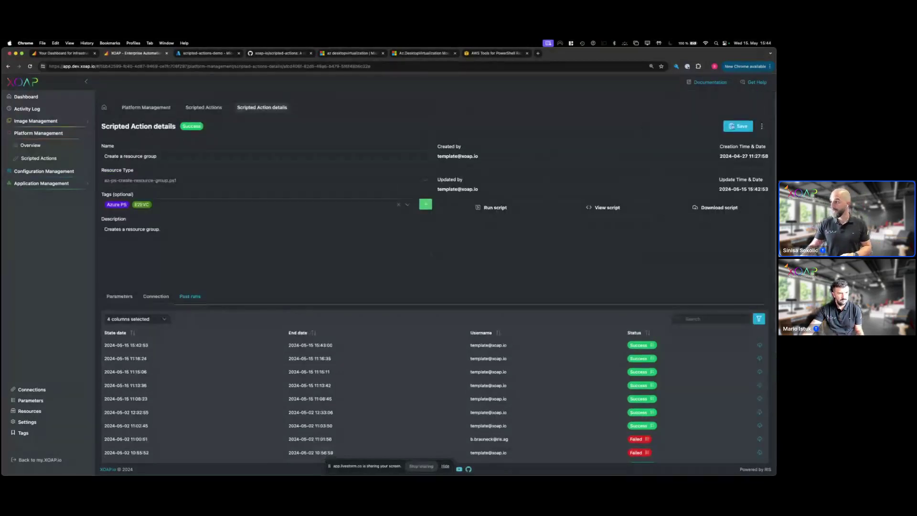
- Leave Create a resource group's details via the Scripted Actions breadcrumb
{"action": "left_click", "coordinate": [207, 108]}
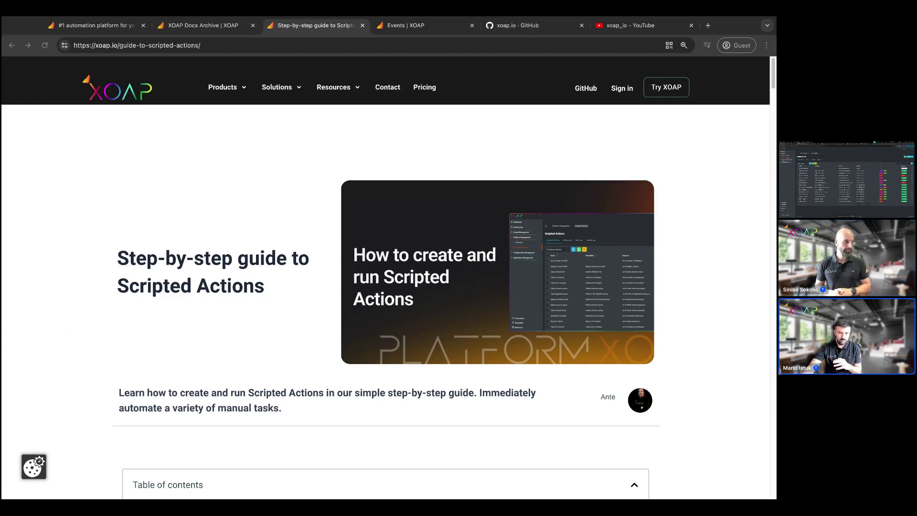
{"action": "scroll", "coordinate": [385, 287], "scroll_direction": "down", "scroll_amount": 2}
{"action": "scroll", "coordinate": [385, 286], "scroll_direction": "down", "scroll_amount": 7}
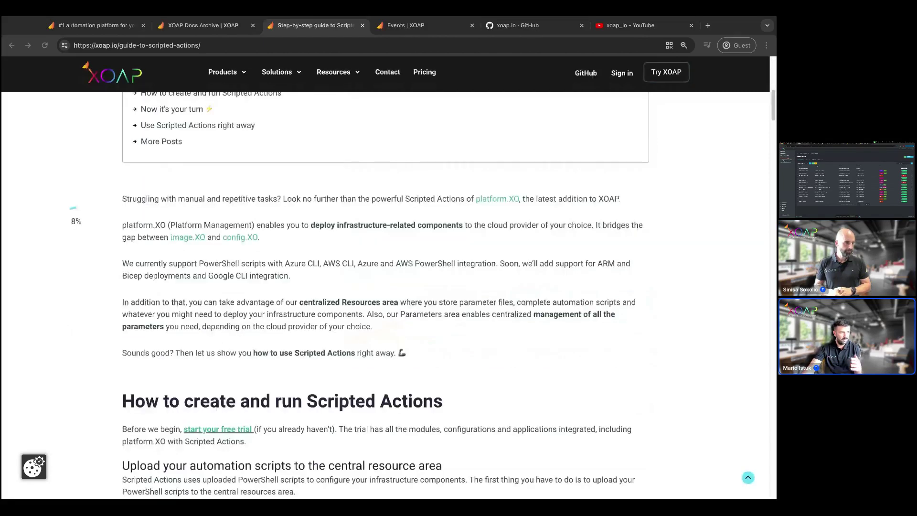
{"action": "scroll", "coordinate": [386, 287], "scroll_direction": "down", "scroll_amount": 2}
{"action": "scroll", "coordinate": [386, 286], "scroll_direction": "up", "scroll_amount": 5}
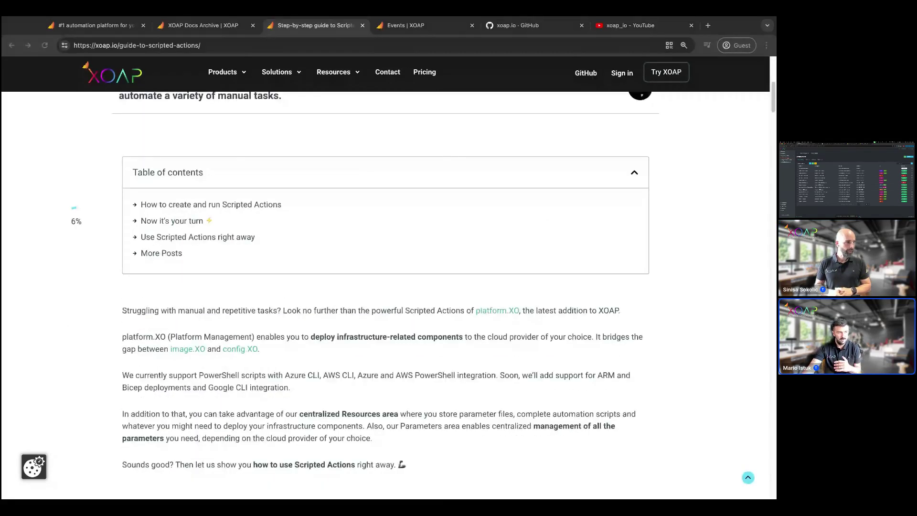
{"action": "scroll", "coordinate": [386, 286], "scroll_direction": "up", "scroll_amount": 6}
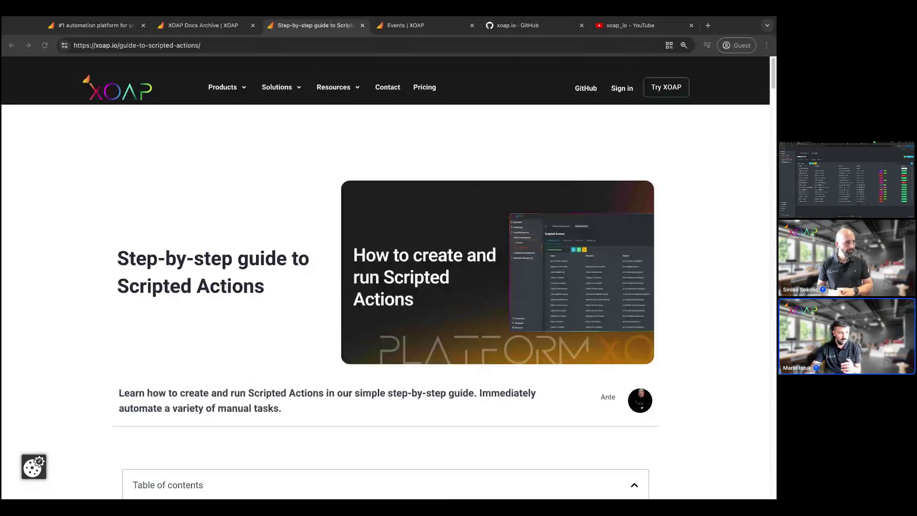